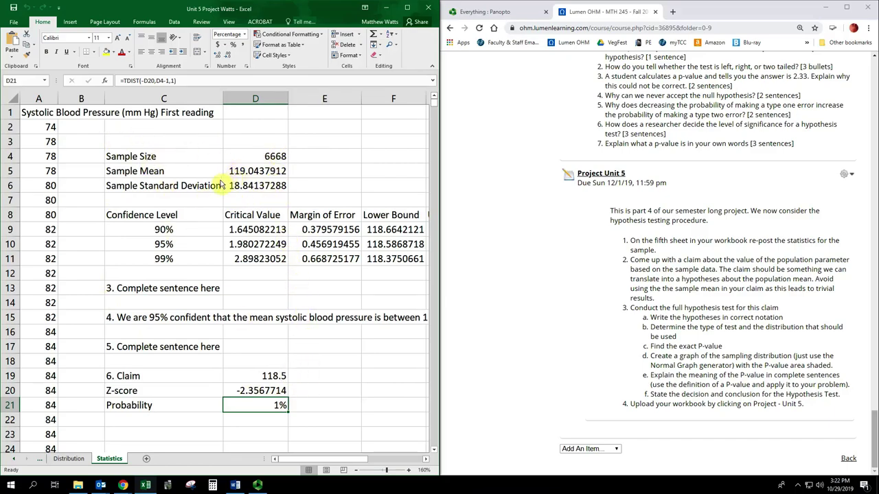
# - Create a copy of the Statistics sheet at the end of the workbook
pyautogui.rightClick(114, 461)
pyautogui.click(125, 387)
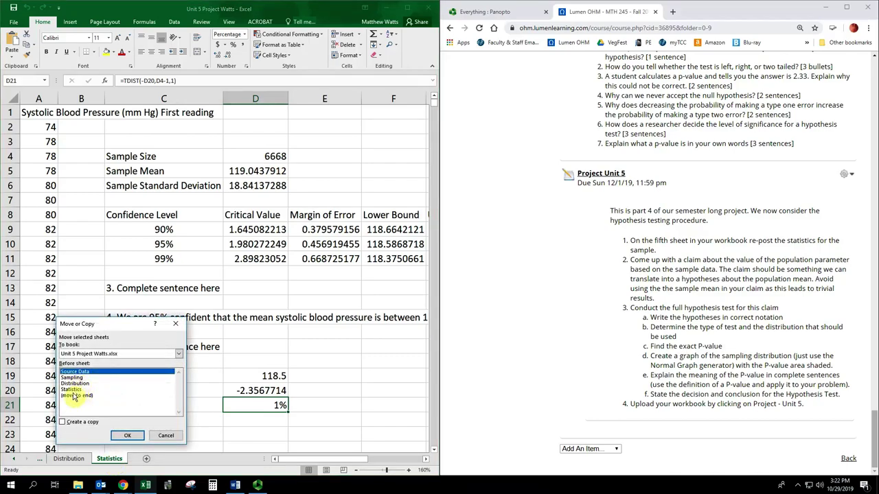
pyautogui.click(74, 395)
pyautogui.click(62, 421)
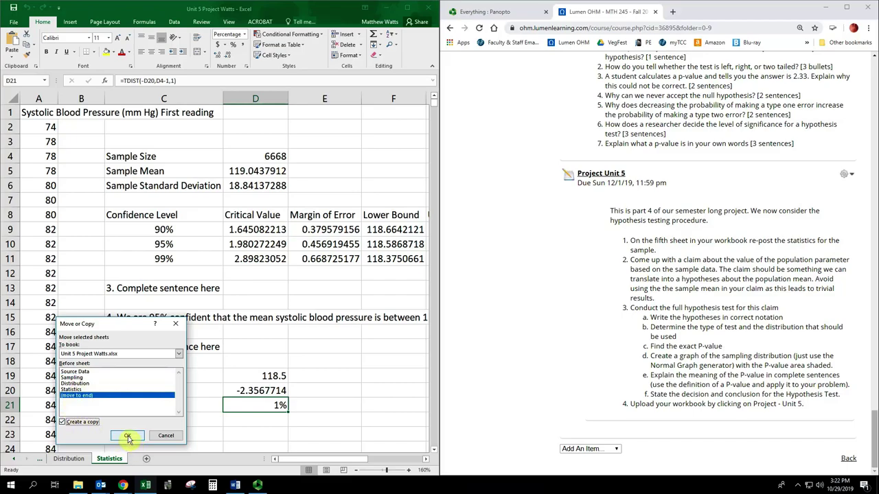
pyautogui.click(128, 437)
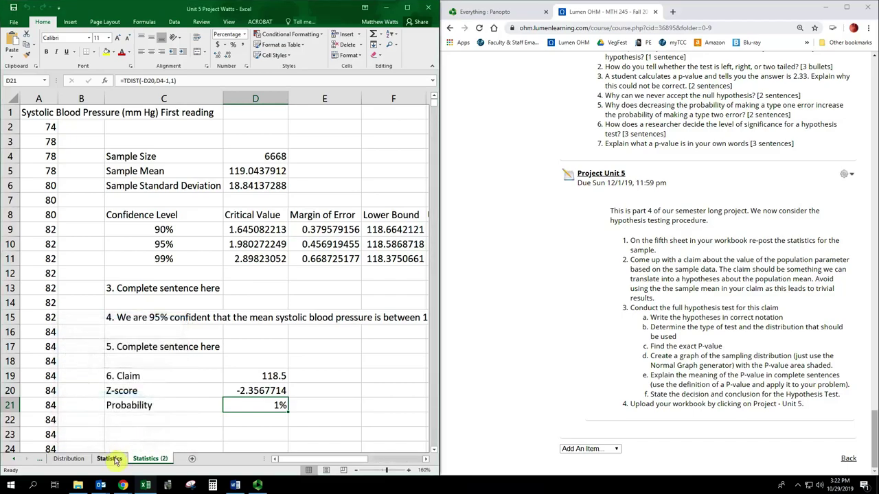
# - Rename the original Statistics sheet as "Confidence Intervals"
pyautogui.click(115, 460)
pyautogui.rightClick(115, 461)
pyautogui.press('Escape')
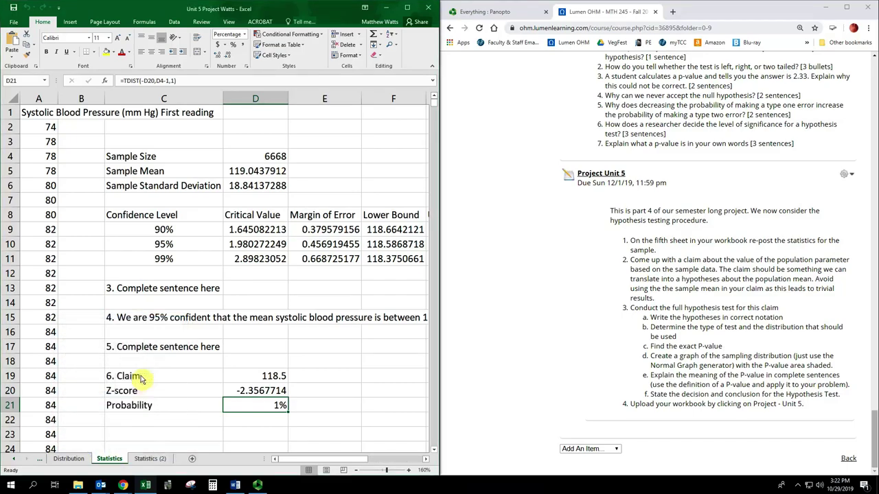
pyautogui.write('Confi')
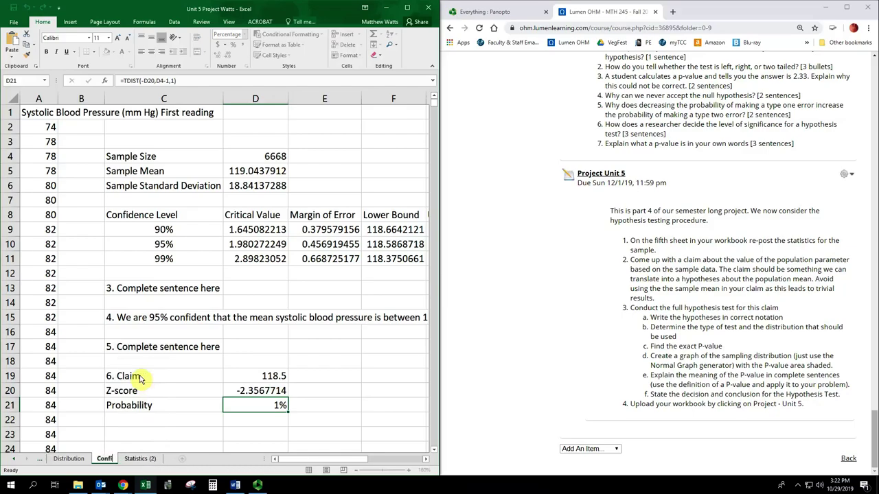
pyautogui.write('dence Intervals')
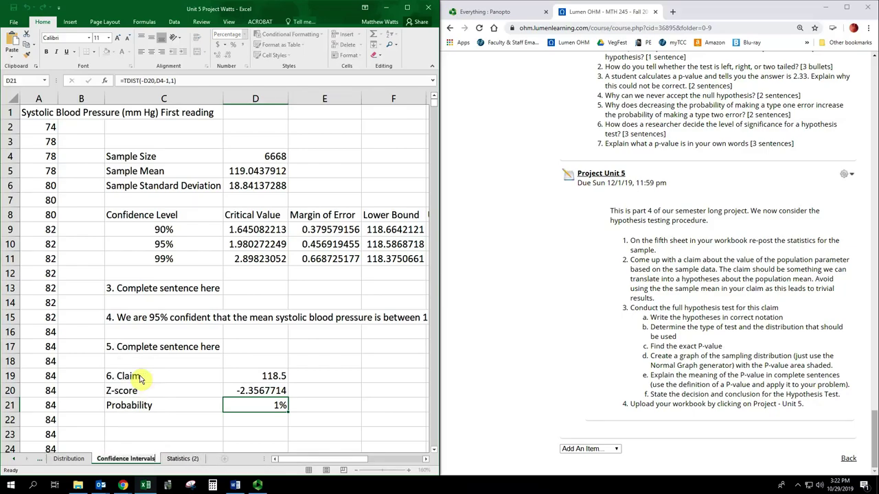
pyautogui.press('Return')
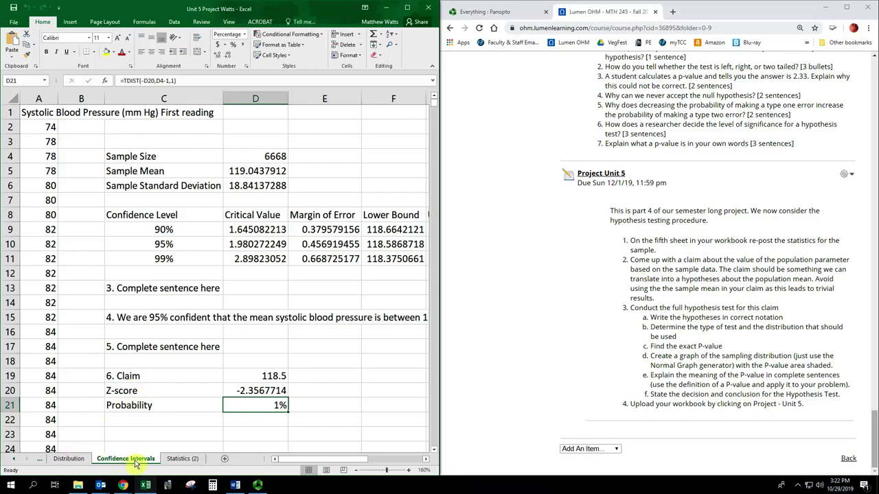
# - Rename the copied sheet Statistics (2) as "Hypothesis Testing"
pyautogui.click(184, 459)
pyautogui.rightClick(188, 460)
pyautogui.click(210, 377)
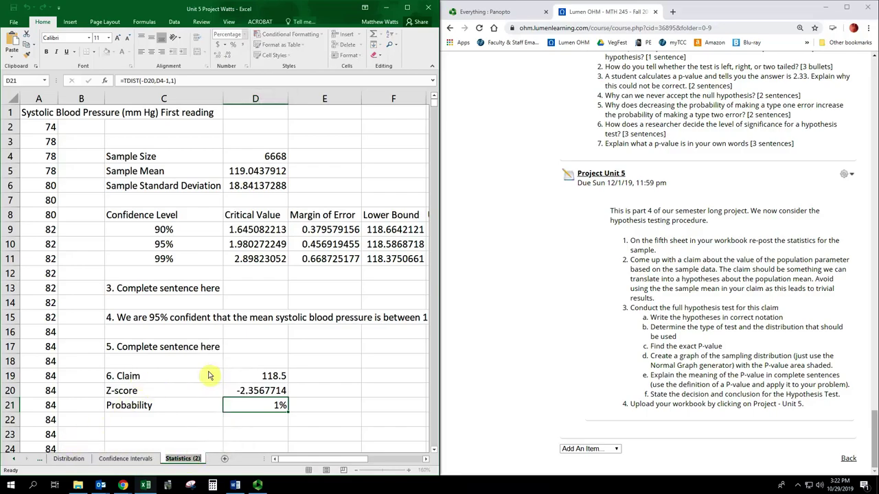
pyautogui.write('Hypothes')
pyautogui.press('BackSpace')
pyautogui.press('BackSpace')
pyautogui.press('BackSpace')
pyautogui.press('BackSpace')
pyautogui.write('thesis Testing')
pyautogui.press('Return')
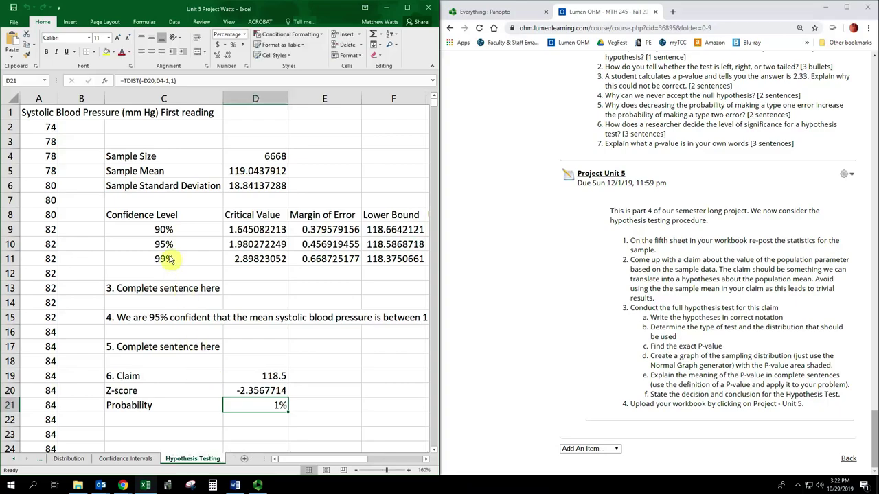
# - Clear the confidence level table and all answers below it, from C8 through row 22, on the Hypothesis Testing sheet
pyautogui.click(154, 220)
pyautogui.moveTo(154, 223); pyautogui.dragTo(433, 421)
pyautogui.press('Delete')
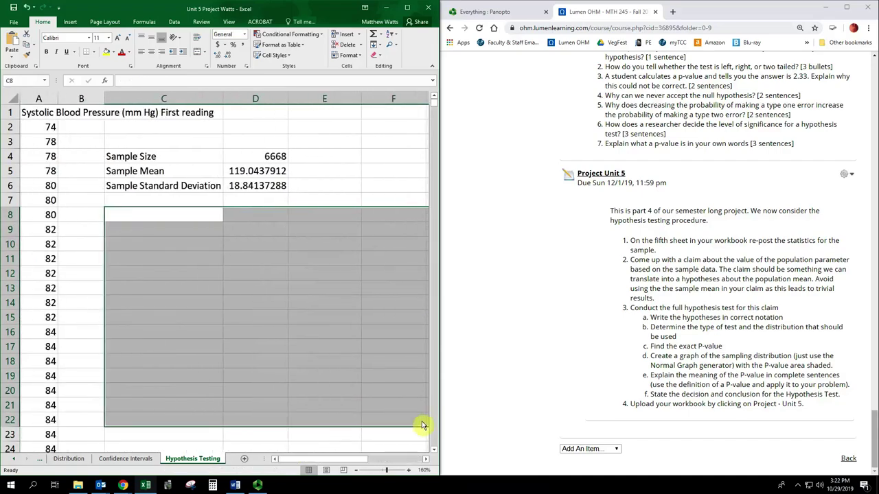
pyautogui.click(426, 459)
pyautogui.click(237, 261)
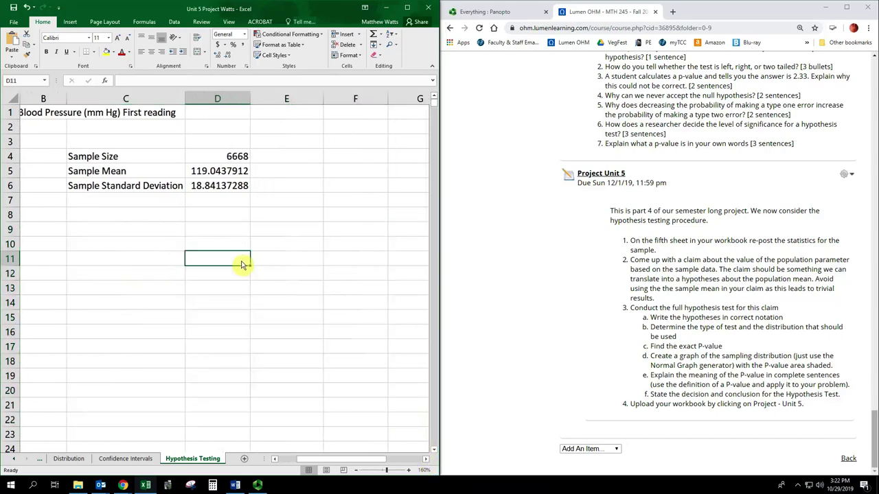
# - Add the label "Sampling Distribution S.D." in cell C7, beneath Sample Standard Deviation
pyautogui.click(162, 202)
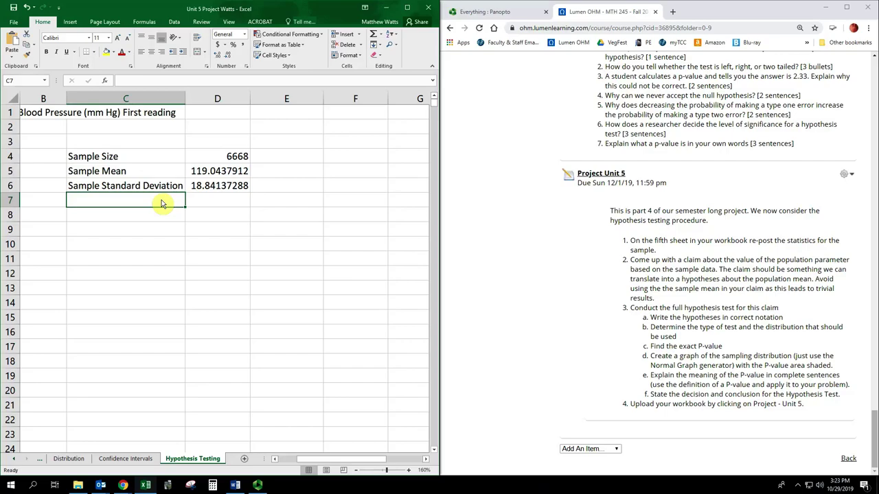
pyautogui.write('Sampli')
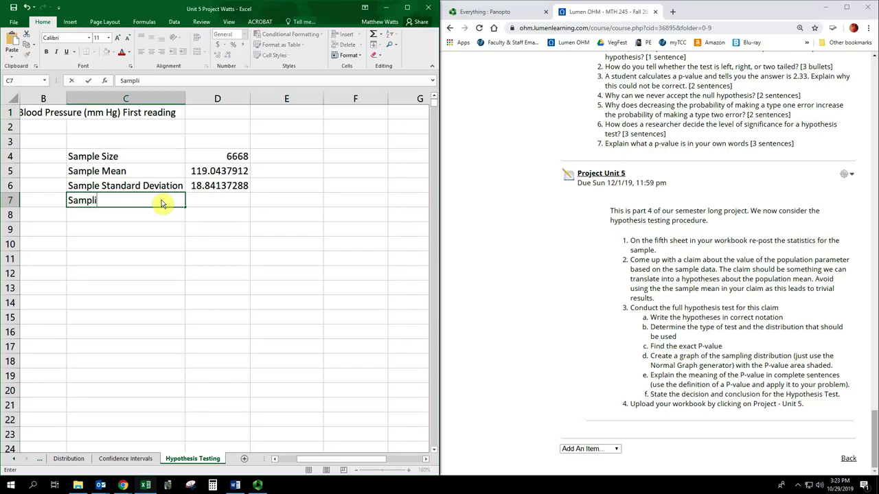
pyautogui.write('ng Distribution S.D.')
pyautogui.press('Tab')
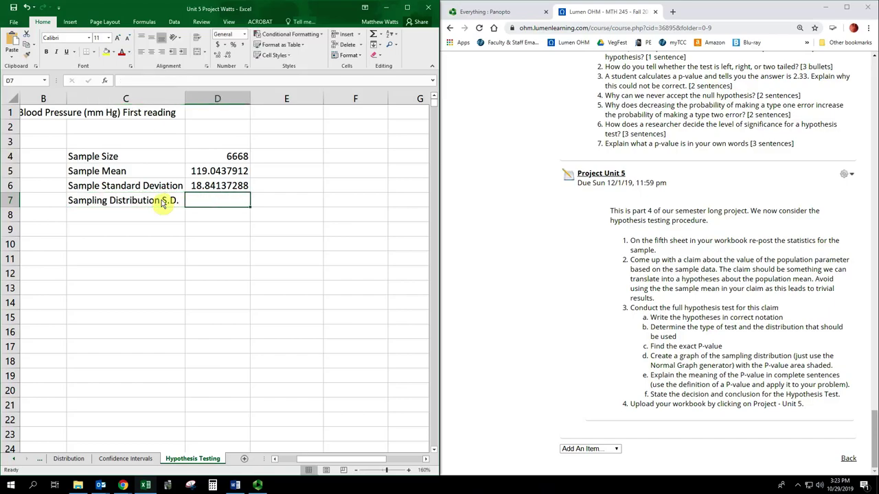
# - Calculate the sampling distribution's standard deviation in D7 with the formula =D6/SQRT(D4)
pyautogui.write('=D6/')
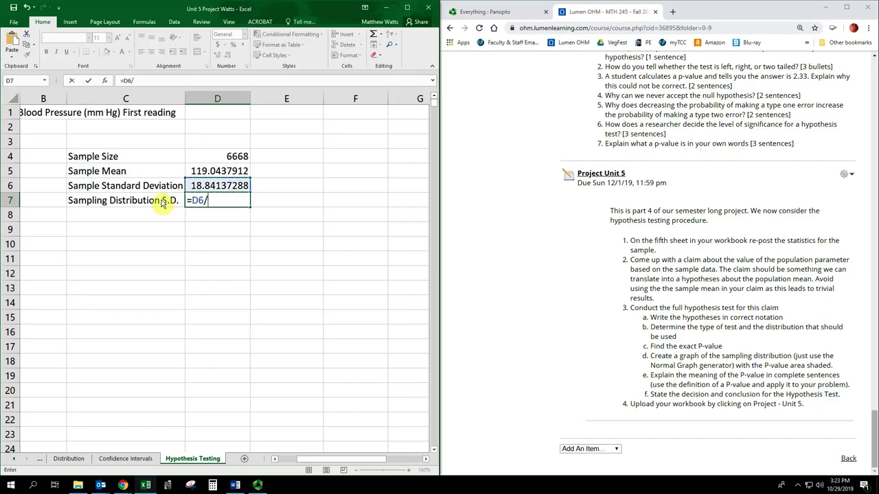
pyautogui.write('SQRT(')
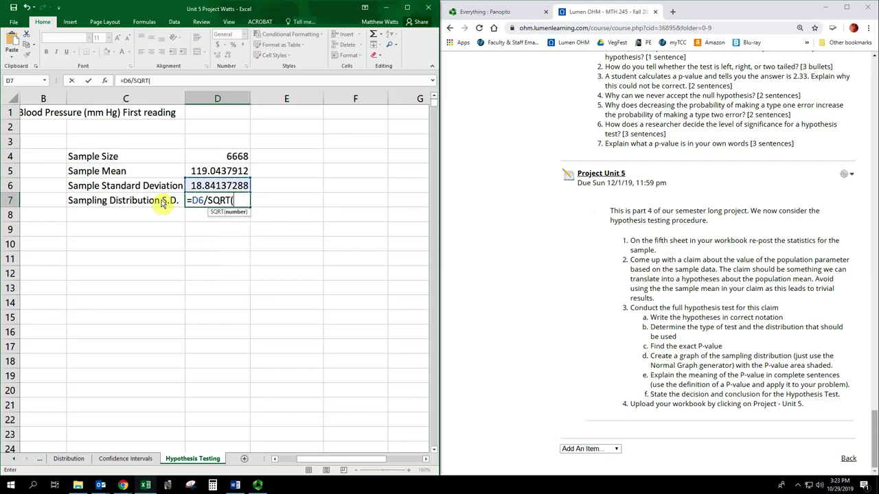
pyautogui.press('Up')
pyautogui.press('Up')
pyautogui.press('Up')
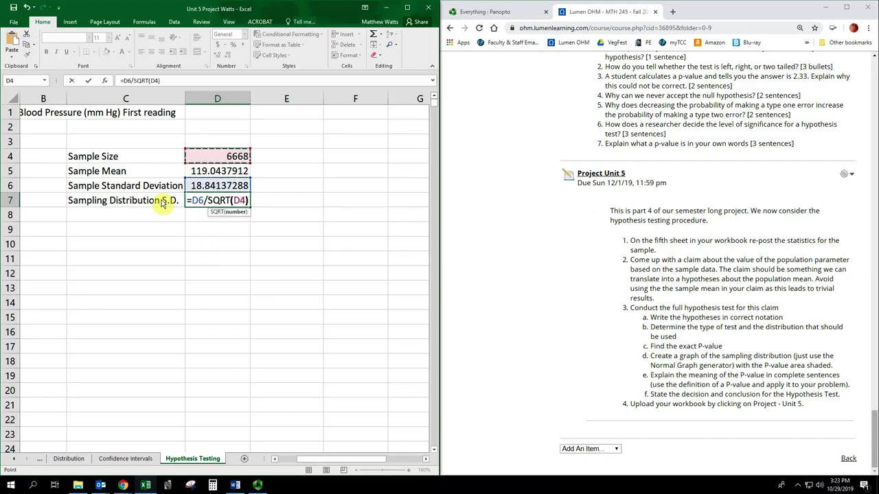
pyautogui.write(')')
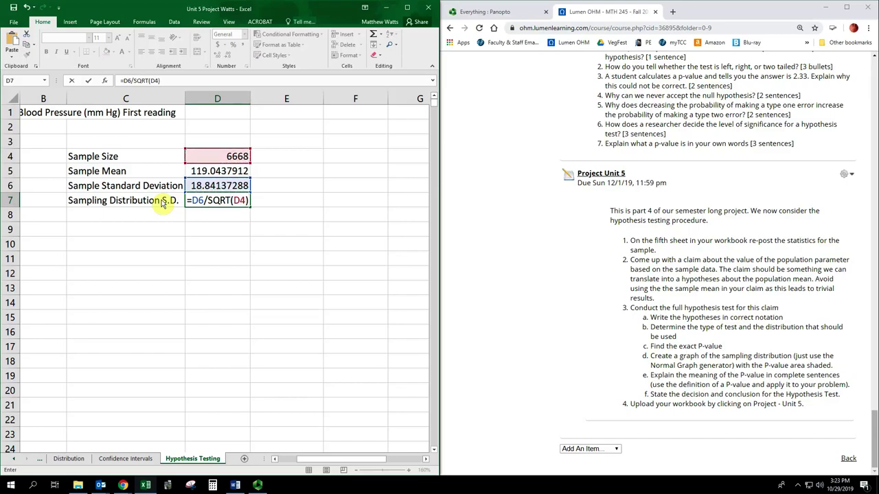
pyautogui.press('Return')
# - Enter the label "Claim:" in cell C9
pyautogui.press('Left')
pyautogui.press('Down')
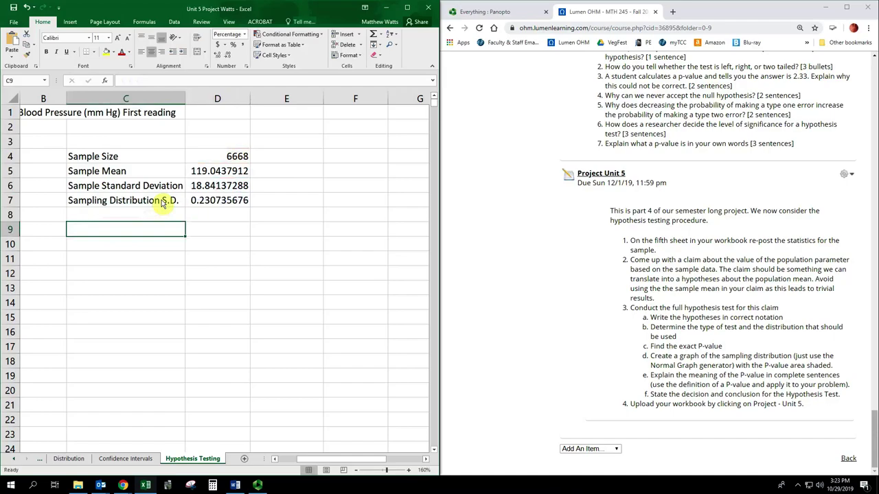
pyautogui.write('Claim')
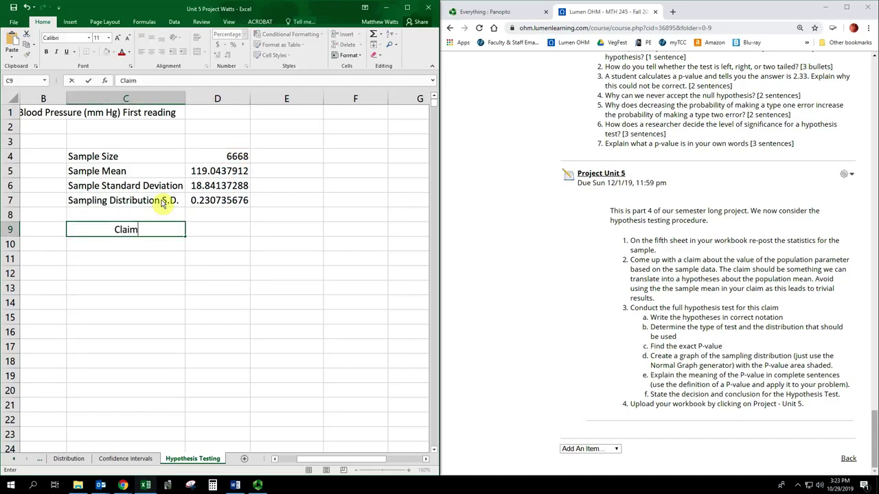
pyautogui.write(':')
pyautogui.press('Tab')
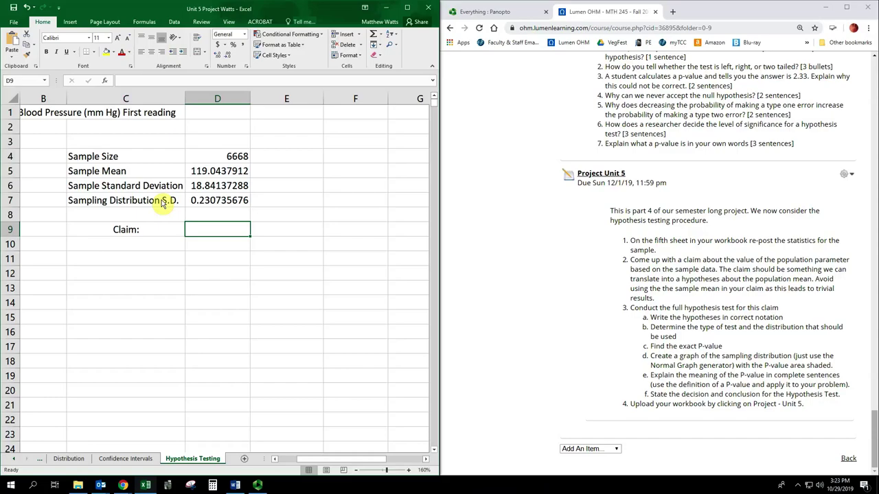
# - Write the claim "The mean systolic blood pressure is greater than 119.5" in cell D9
pyautogui.write('The')
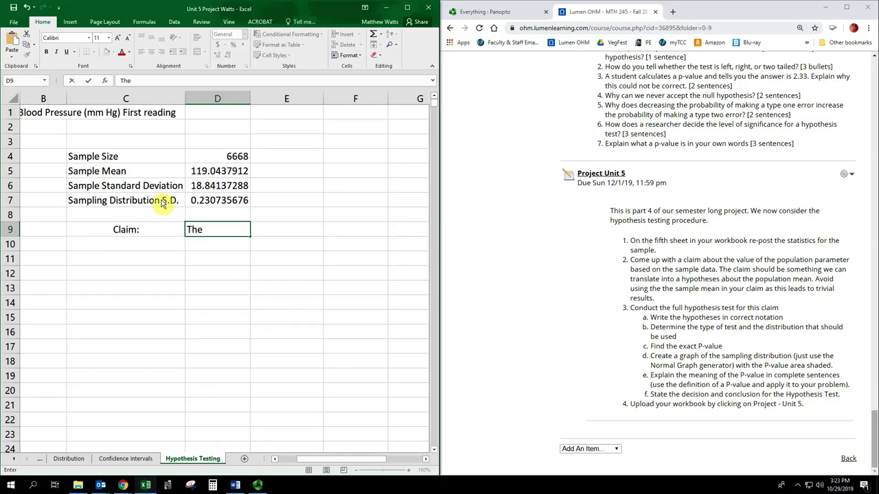
pyautogui.write('mean systoli')
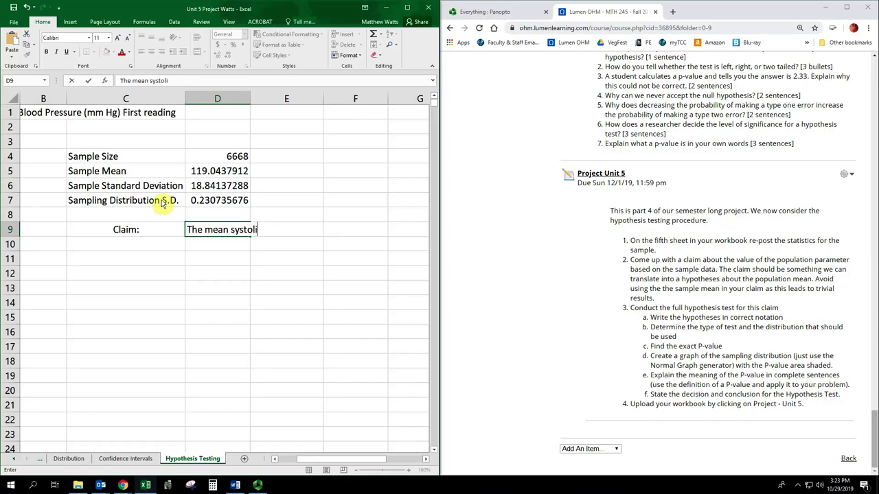
pyautogui.write('c blood pre')
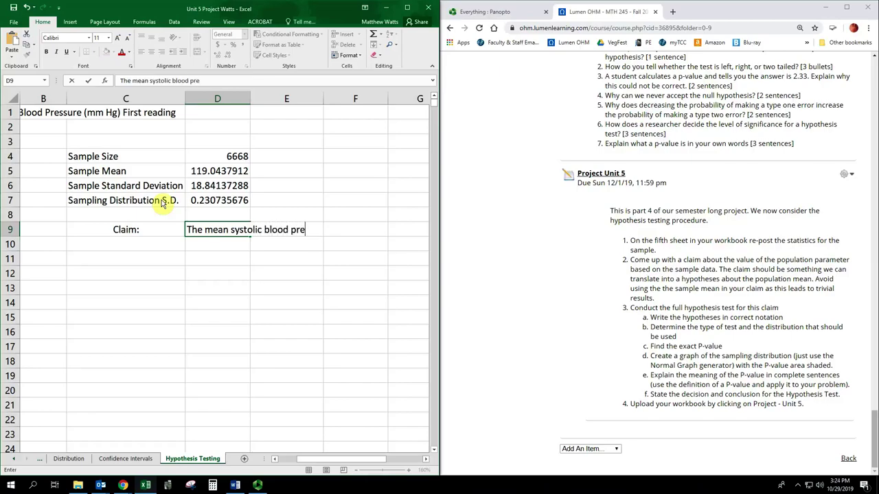
pyautogui.write('ssure is')
pyautogui.write('119/')
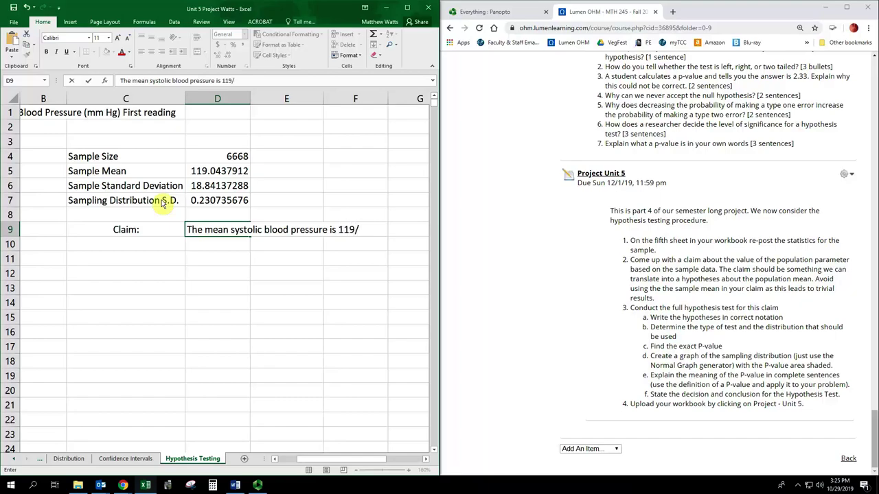
pyautogui.press('BackSpace')
pyautogui.write('.5')
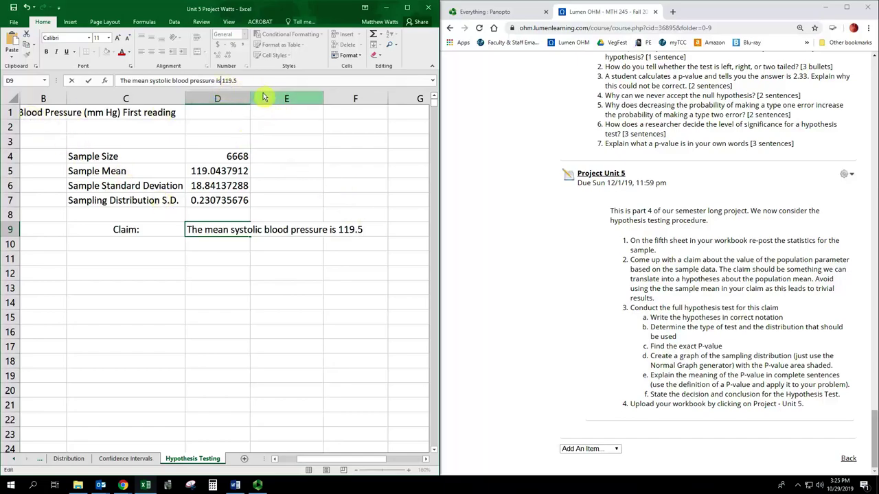
pyautogui.write('great ')
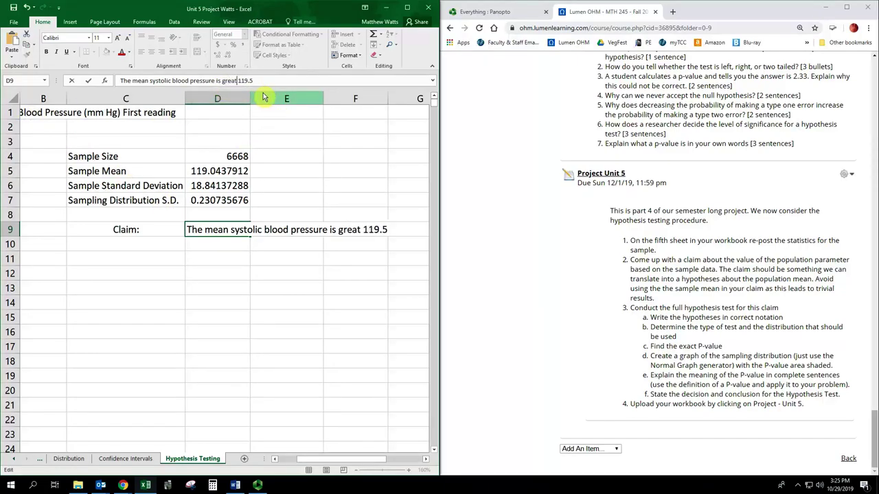
pyautogui.write('er than')
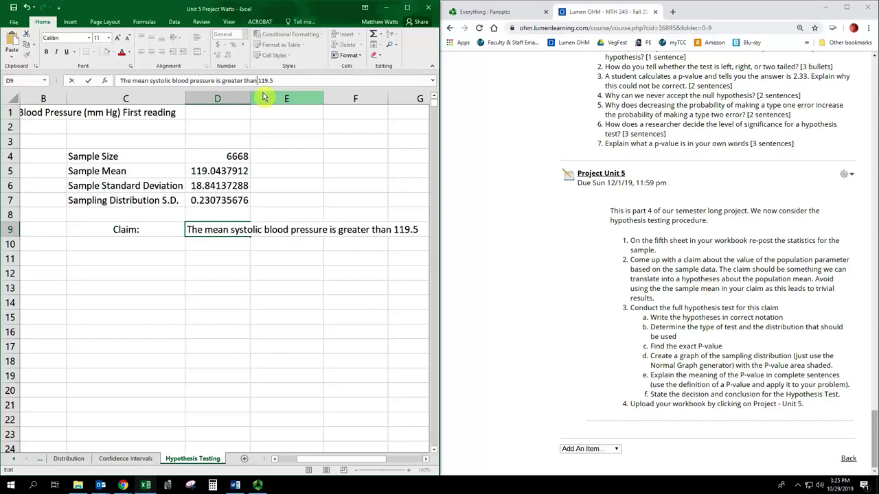
pyautogui.press('Return')
# - Enter the label "Hypotheses:" in cell C11
pyautogui.press('Left')
pyautogui.press('Down')
pyautogui.write('Hy')
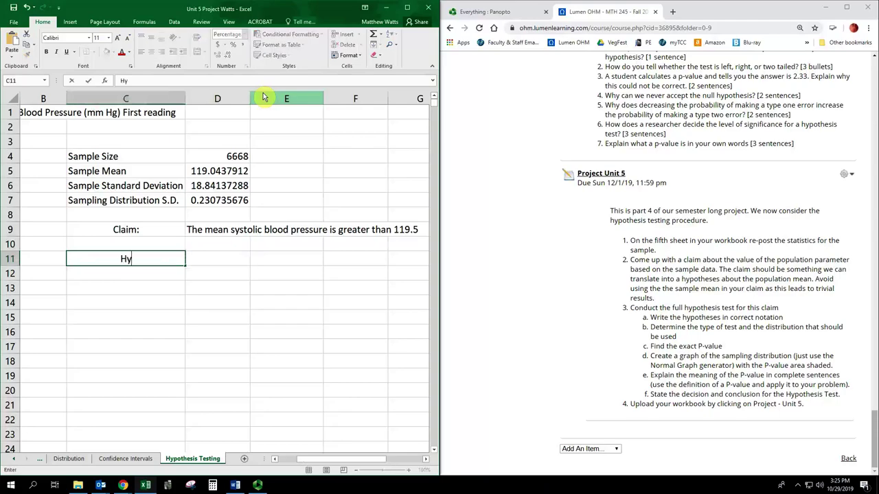
pyautogui.write('potheses')
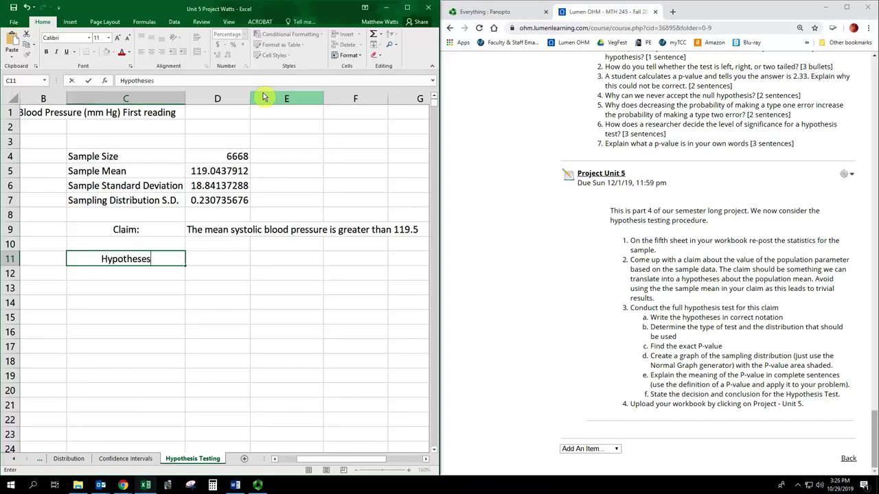
pyautogui.write(':')
pyautogui.press('Tab')
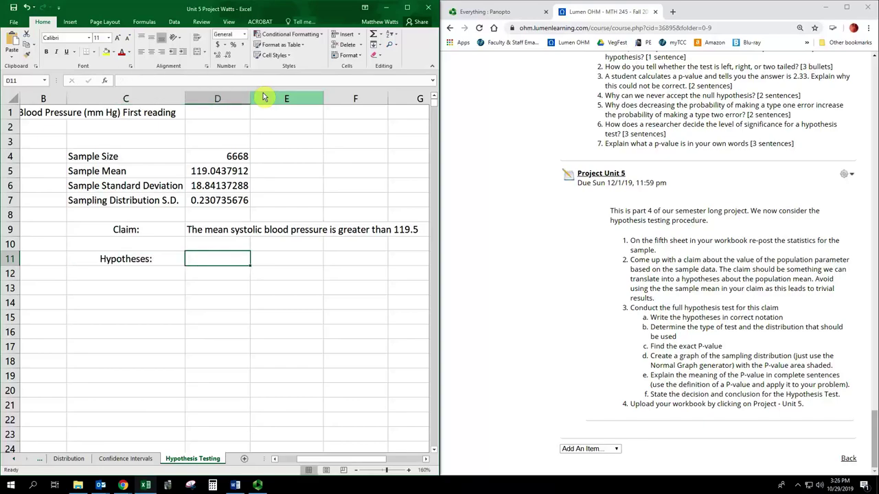
# - Start inserting a special symbol into cell D12
pyautogui.press('Down')
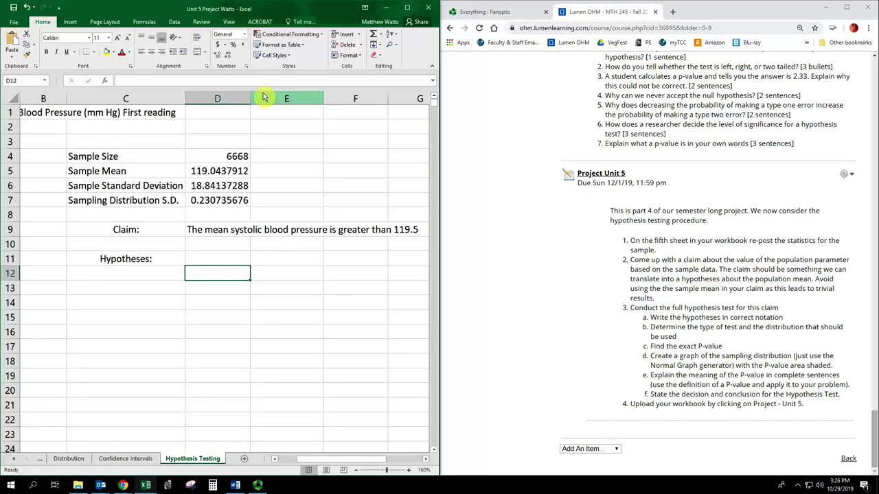
pyautogui.click(71, 23)
pyautogui.click(403, 47)
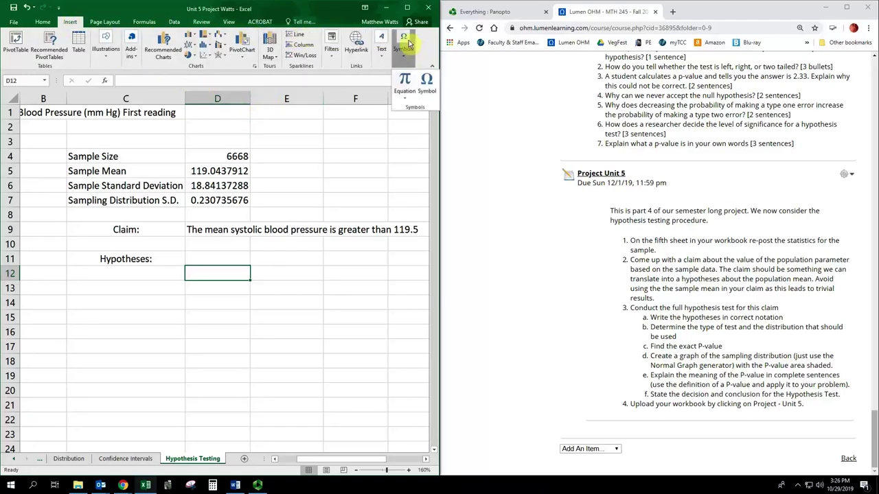
pyautogui.click(427, 78)
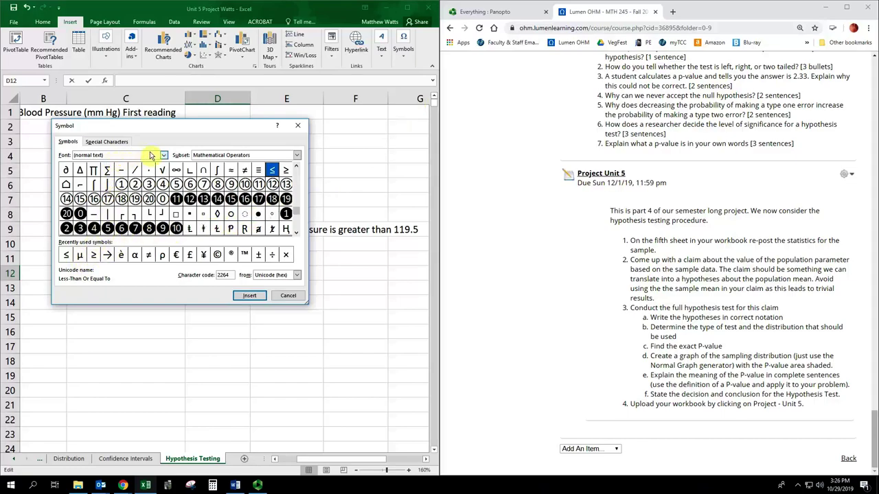
# - Look for the Greek letter mu among the symbols of the Greek Extended subset and the ones around it
pyautogui.click(213, 155)
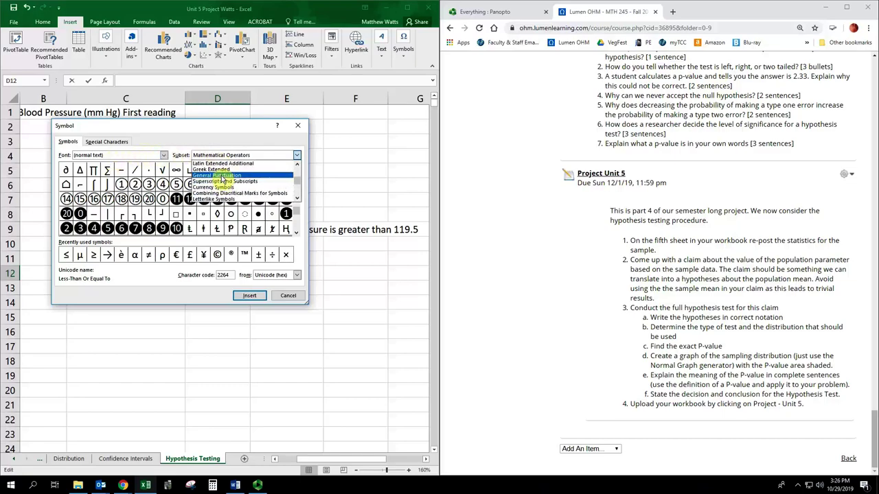
pyautogui.scroll(1, 216, 173)
pyautogui.click(216, 172)
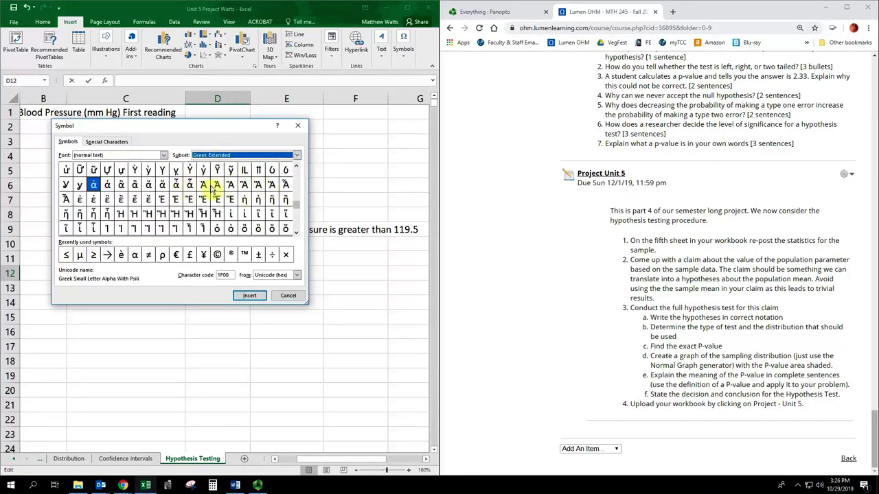
pyautogui.click(295, 233)
pyautogui.click(295, 234)
pyautogui.click(295, 234)
pyautogui.click(295, 234)
pyautogui.click(295, 234)
pyautogui.click(295, 233)
pyautogui.click(295, 234)
pyautogui.click(295, 233)
pyautogui.click(296, 167)
pyautogui.click(296, 167)
pyautogui.click(295, 168)
pyautogui.click(296, 168)
pyautogui.click(295, 168)
pyautogui.click(296, 167)
pyautogui.click(296, 167)
pyautogui.click(295, 168)
pyautogui.click(295, 168)
pyautogui.click(295, 168)
pyautogui.click(296, 168)
pyautogui.click(296, 167)
pyautogui.click(296, 167)
pyautogui.click(296, 167)
pyautogui.click(296, 168)
pyautogui.click(296, 168)
pyautogui.click(296, 167)
pyautogui.click(296, 167)
pyautogui.click(295, 168)
pyautogui.click(118, 145)
pyautogui.click(74, 142)
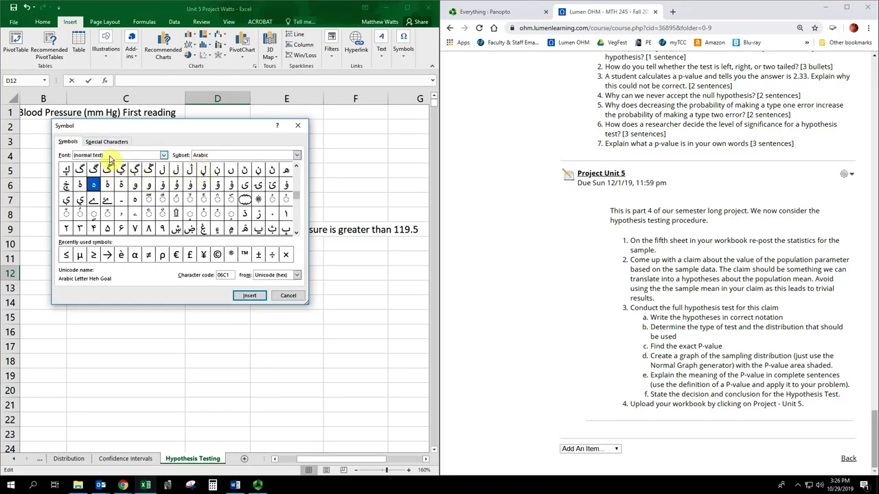
# - Look through the font and symbol subset choices for a set of Greek letters, including Combining Diacritical Marks for Symbols
pyautogui.click(163, 155)
pyautogui.scroll(-15, 145, 178)
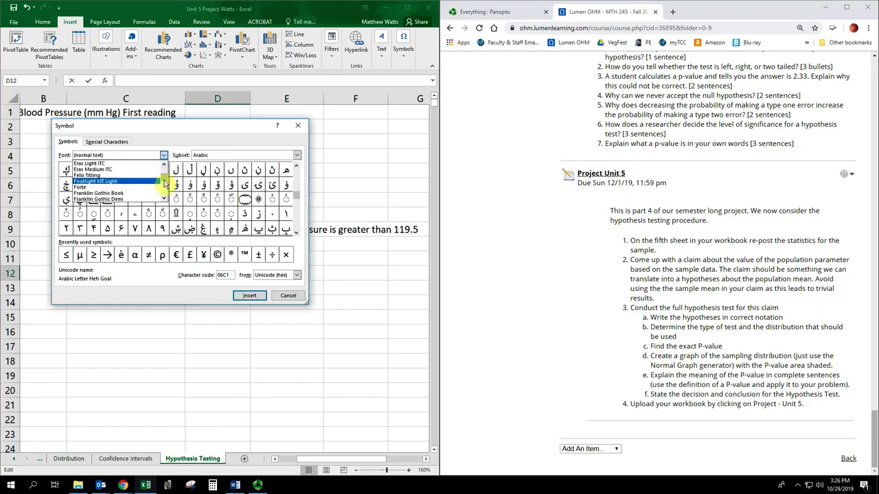
pyautogui.click(164, 155)
pyautogui.click(206, 155)
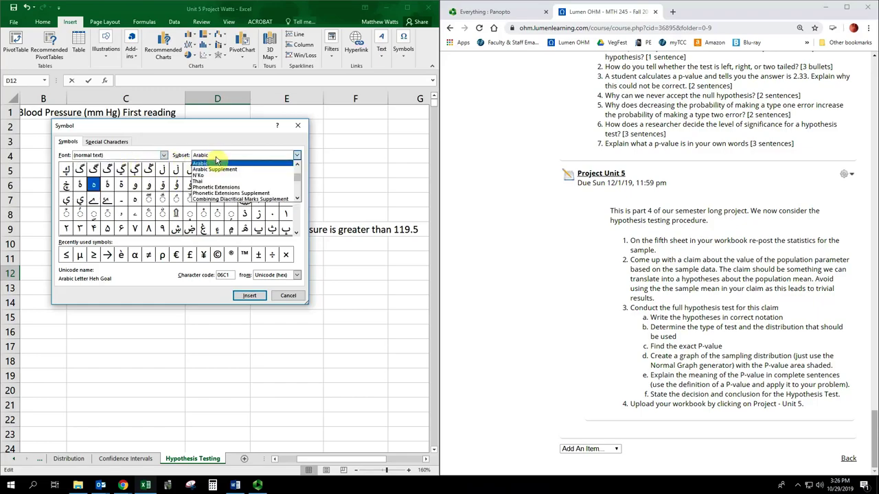
pyautogui.scroll(-4, 233, 175)
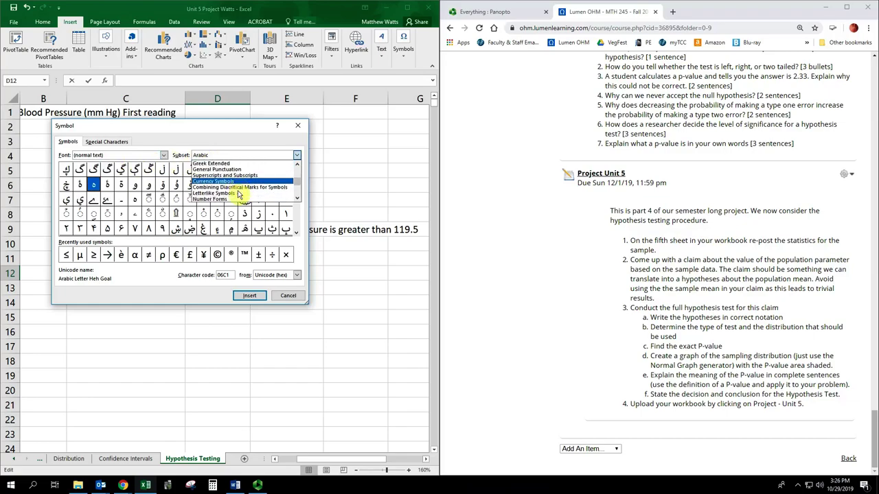
pyautogui.scroll(-1, 239, 196)
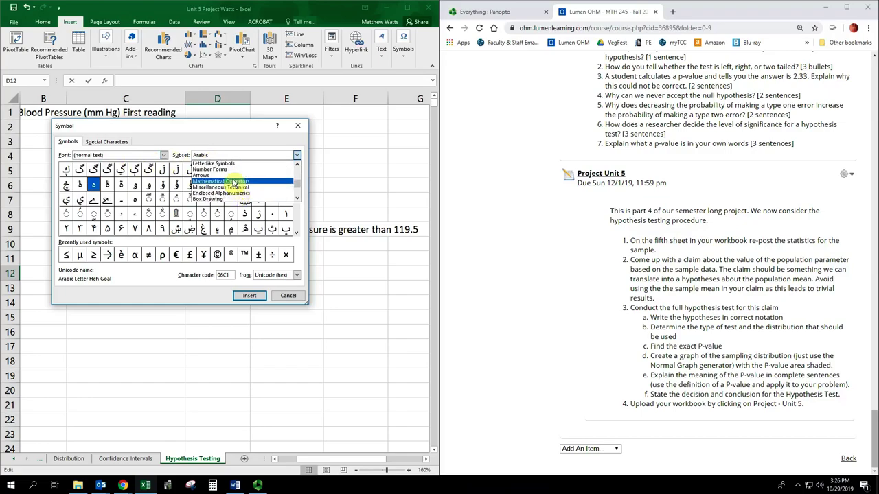
pyautogui.scroll(-3, 235, 188)
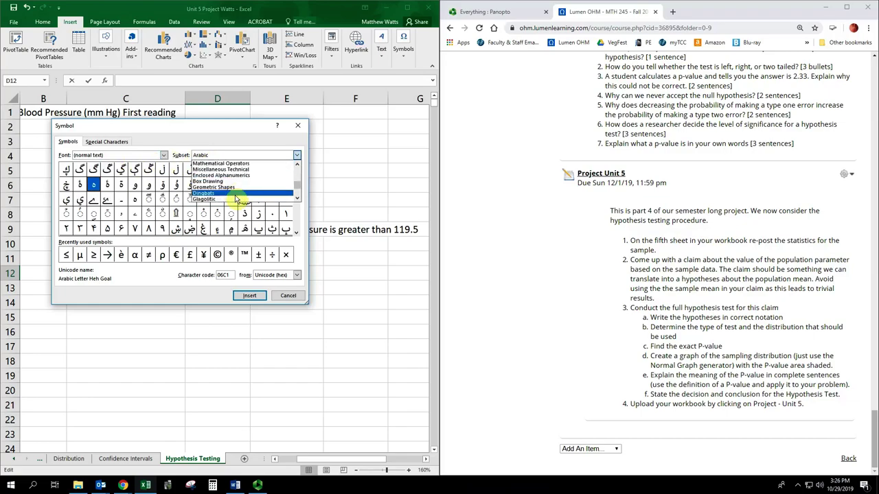
pyautogui.scroll(-5, 236, 198)
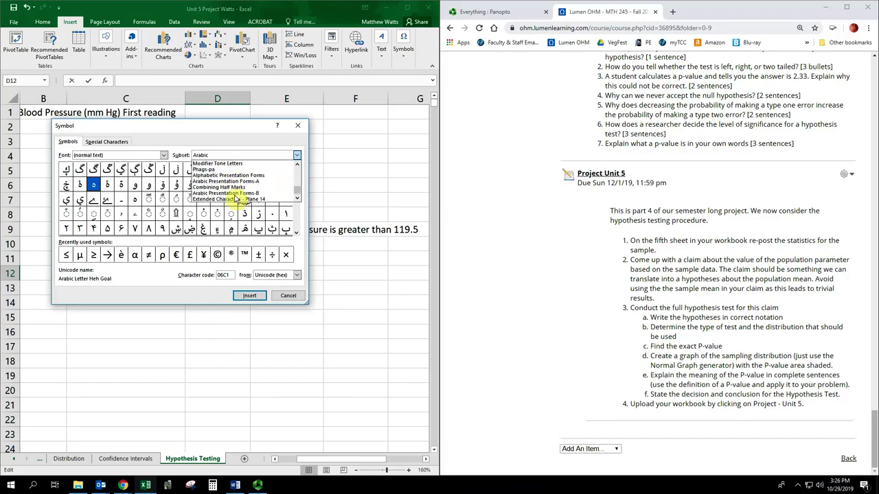
pyautogui.scroll(8, 235, 198)
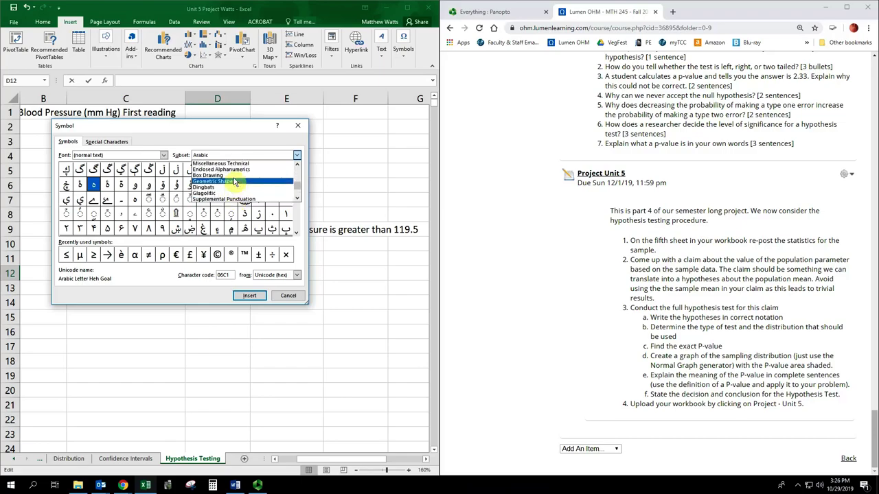
pyautogui.scroll(2, 234, 184)
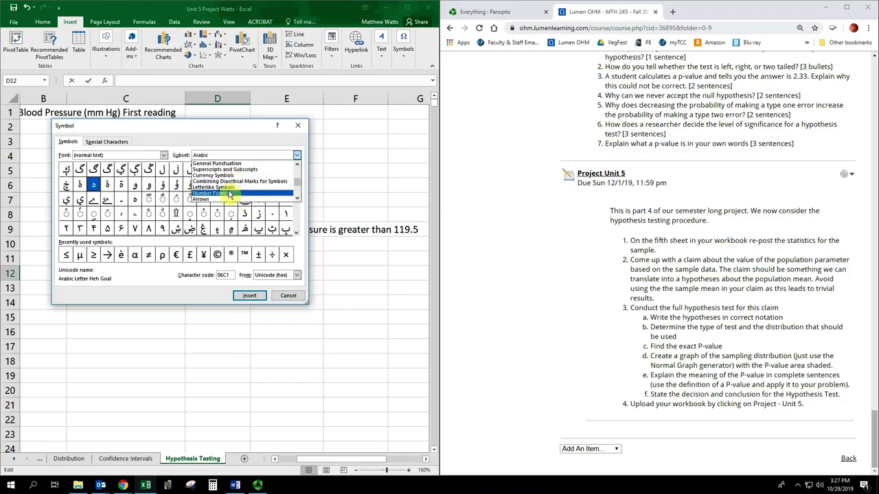
pyautogui.click(229, 181)
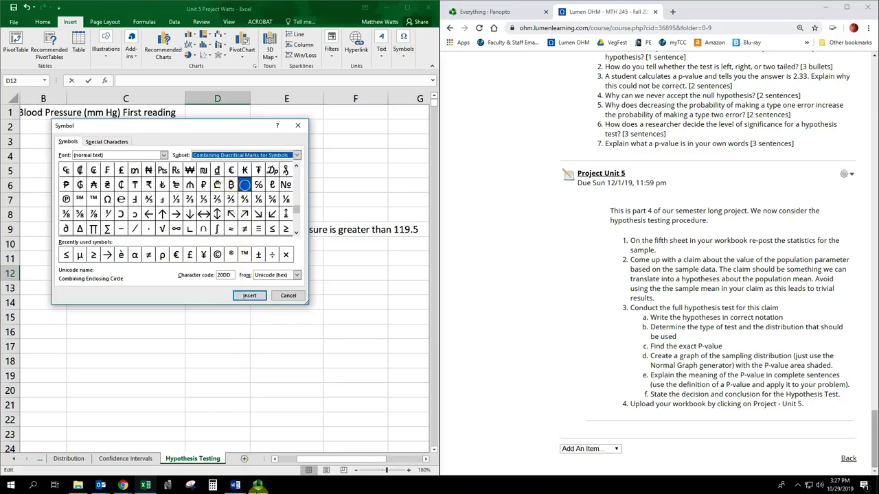
pyautogui.click(257, 484)
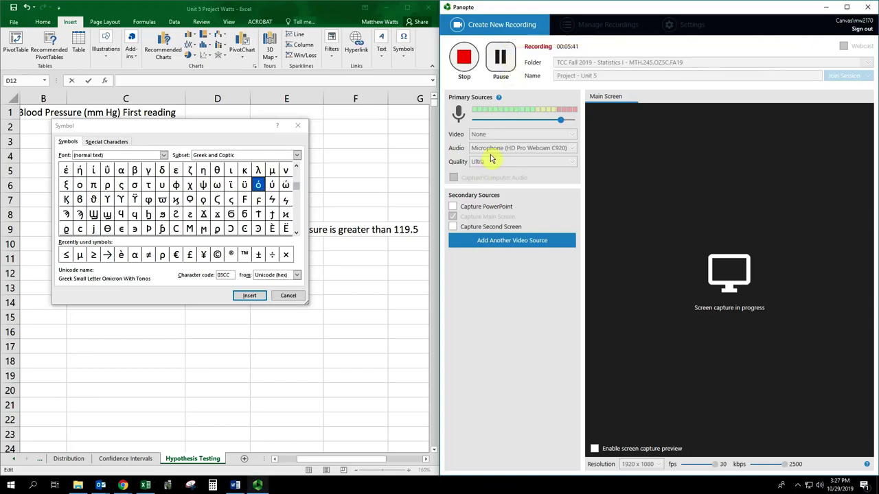
# - Locate the Greek Small Letter Mu in the Greek and Coptic symbol subset
pyautogui.click(298, 156)
pyautogui.click(298, 156)
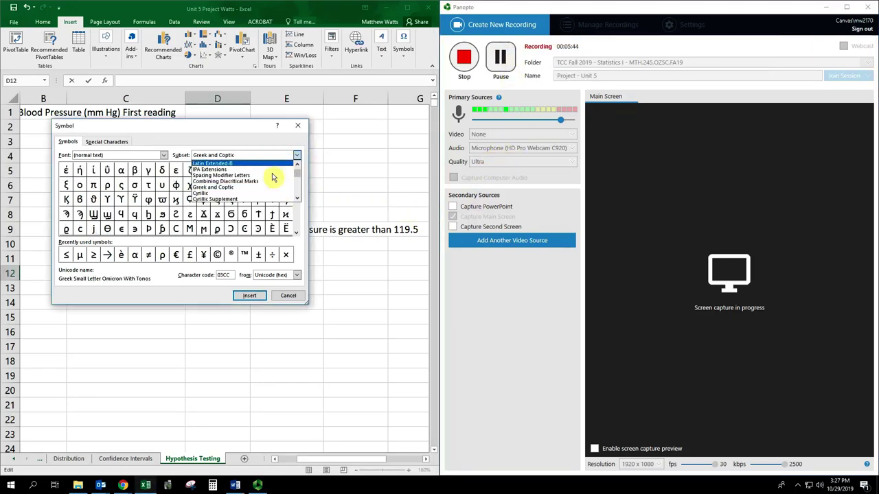
pyautogui.click(235, 191)
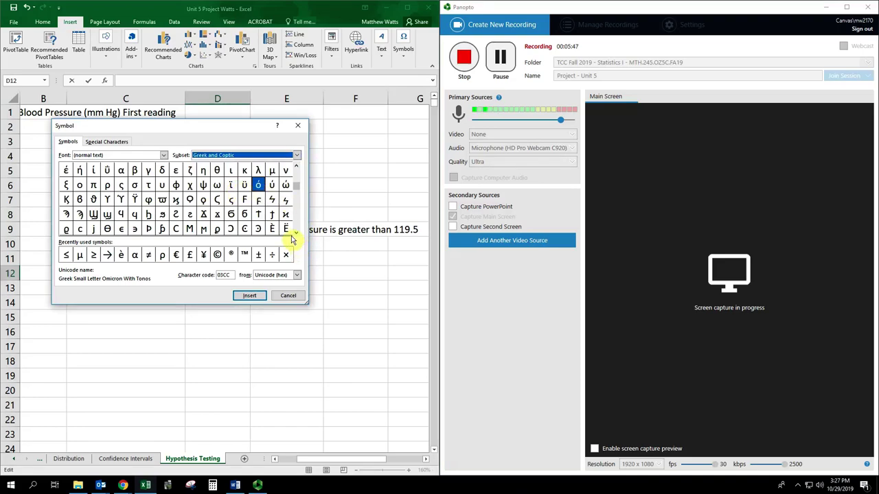
pyautogui.click(273, 172)
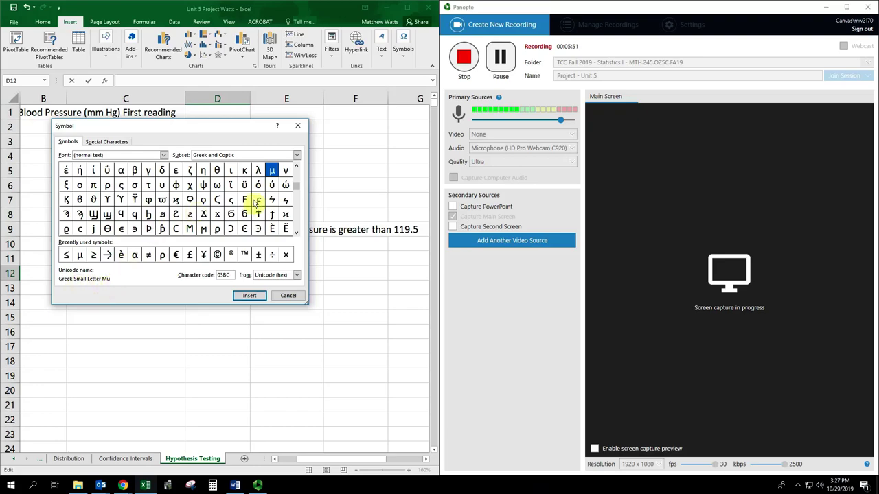
# - Insert the recently used µ symbol (Micro Sign) into cell D12 and complete the entry as "µ > 119.5"
pyautogui.click(80, 256)
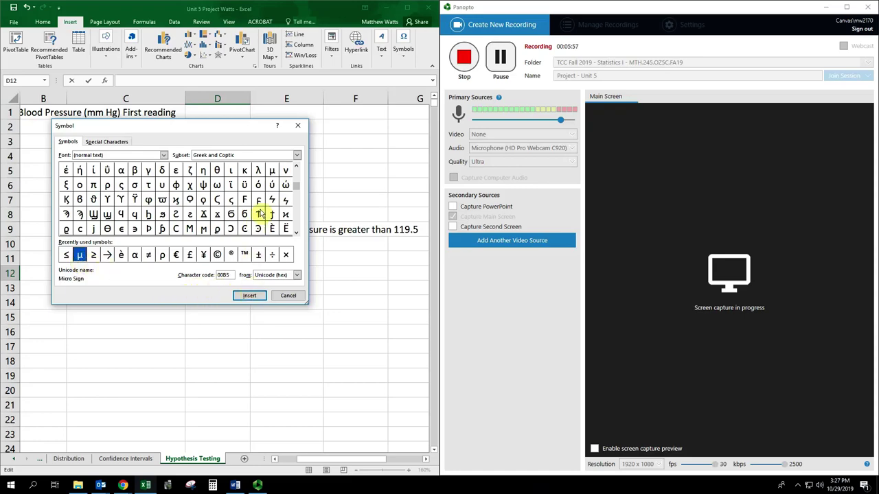
pyautogui.click(251, 298)
pyautogui.click(292, 298)
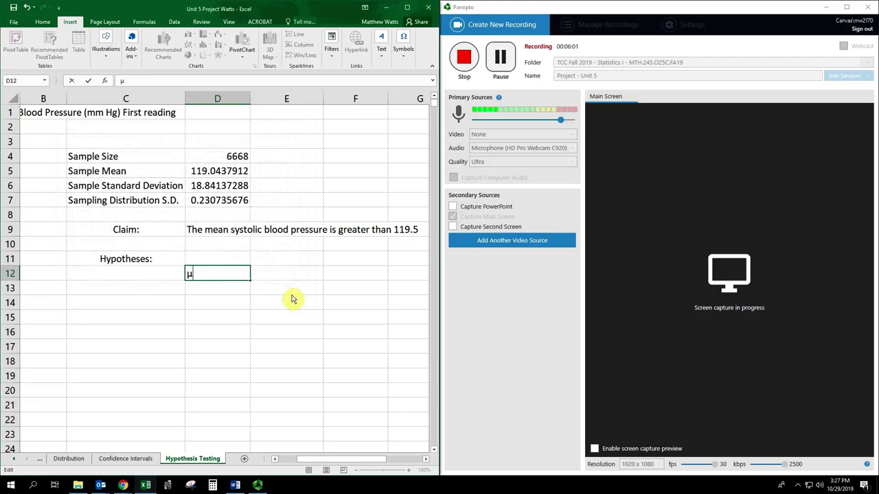
pyautogui.write('> 119.5')
pyautogui.hotkey('ctrl', 'Return')
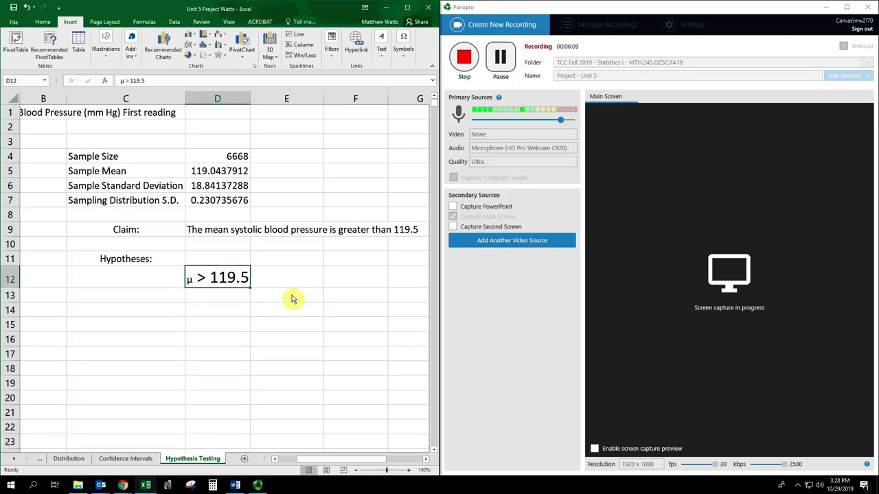
# - Label the hypothesis in row 12 by entering "Alternative" in cell E12
pyautogui.press('Right')
pyautogui.write('Alternta')
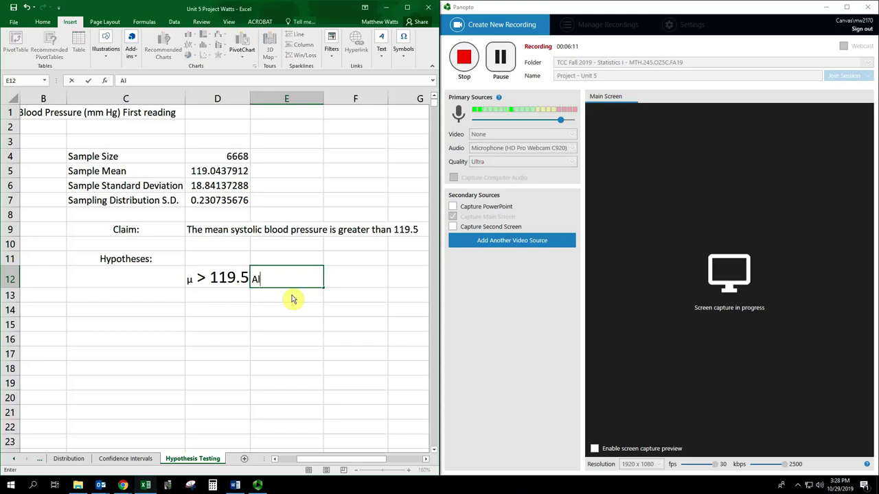
pyautogui.press('BackSpace')
pyautogui.write('ative')
pyautogui.press('Return')
pyautogui.press('Up')
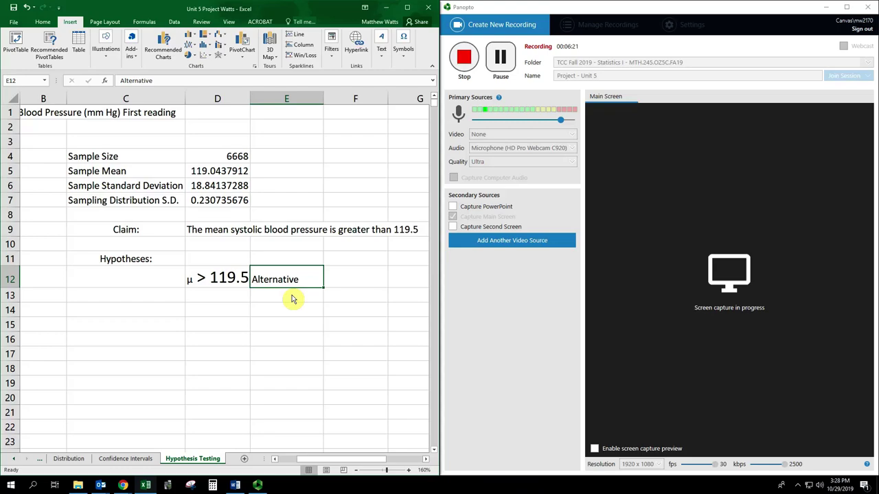
# - Enter the label "Null" in cell E11
pyautogui.press('Up')
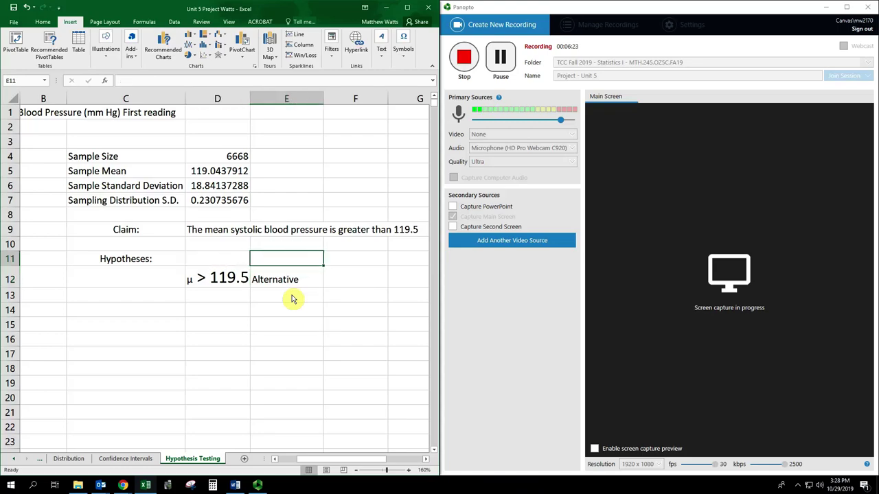
pyautogui.write('Null')
pyautogui.press('Left')
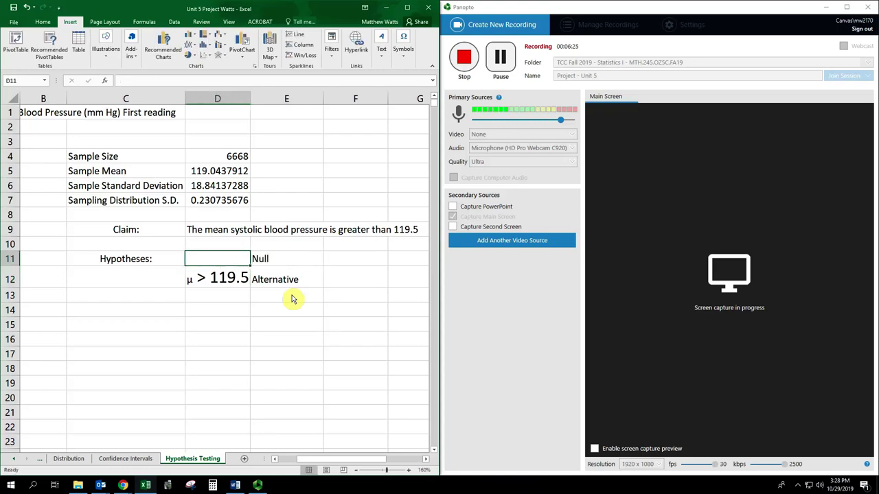
# - Copy the alternative hypothesis from cell D12 into cell D11
pyautogui.press('Down')
pyautogui.hotkey('ctrl', 'c')
pyautogui.press('Up')
pyautogui.hotkey('ctrl', 'v')
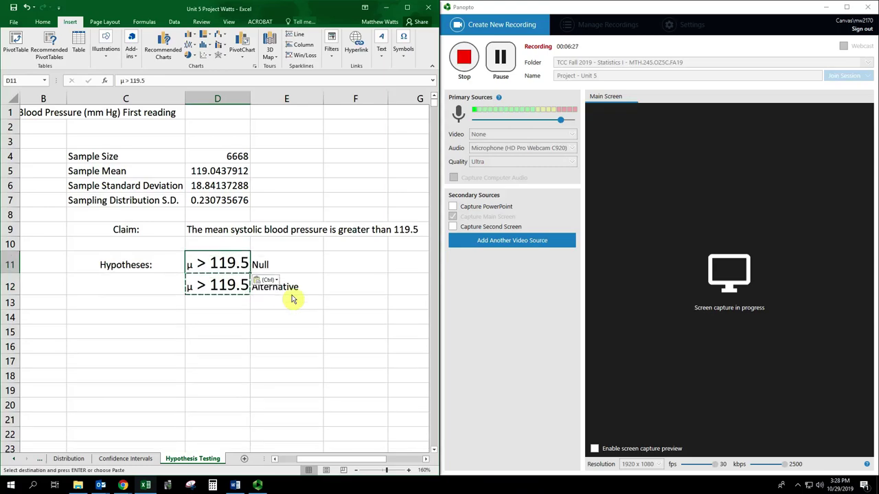
pyautogui.hotkey('shift', 'Left')
pyautogui.hotkey('shift', 'Right')
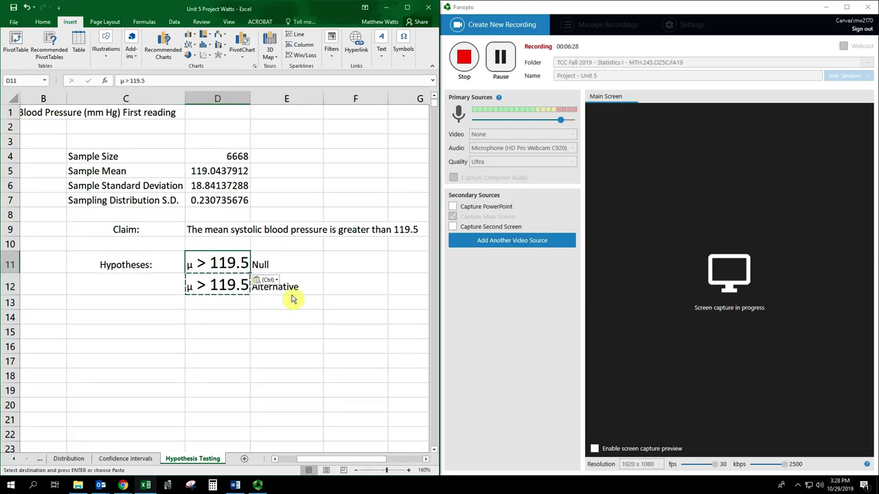
# - Delete the > sign from the hypothesis in cell D11
pyautogui.doubleClick(199, 267)
pyautogui.moveTo(198, 267)
pyautogui.mouseDown()
pyautogui.moveTo(236, 265)
pyautogui.moveTo(207, 268)
pyautogui.mouseUp()
pyautogui.press('Delete')
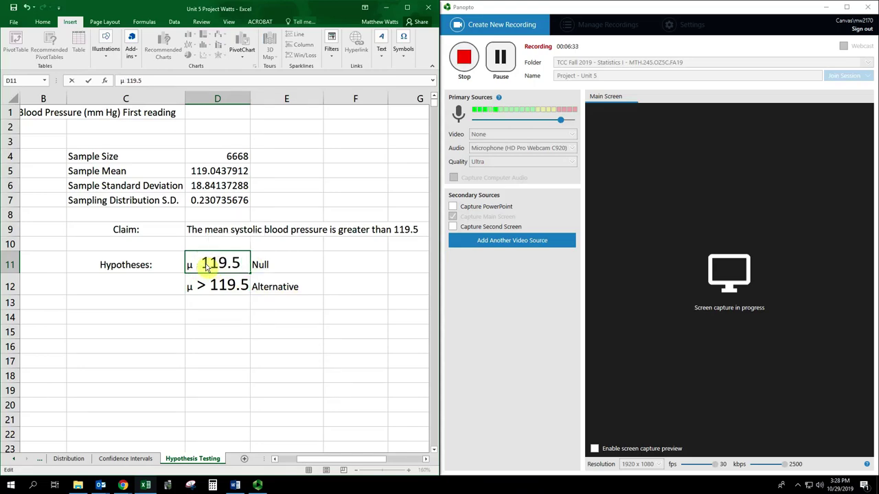
# - Insert the ≤ symbol between μ and 119.5 in the null hypothesis in cell D11
pyautogui.click(410, 38)
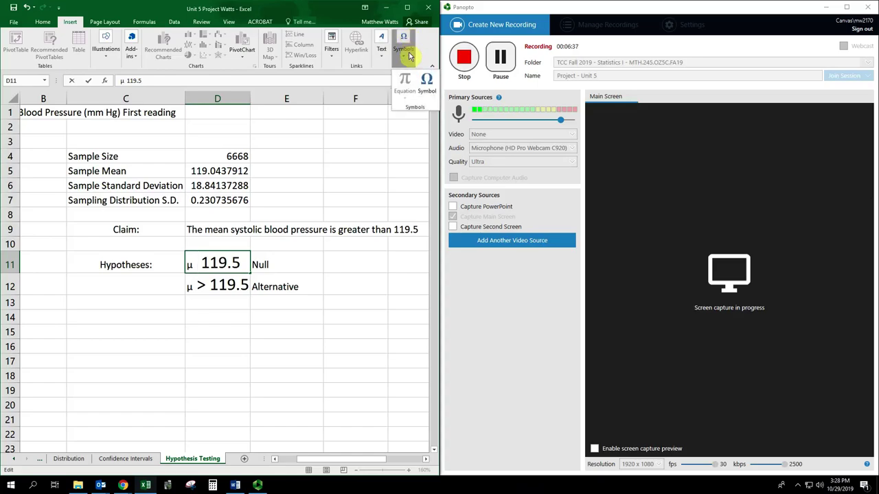
pyautogui.click(426, 83)
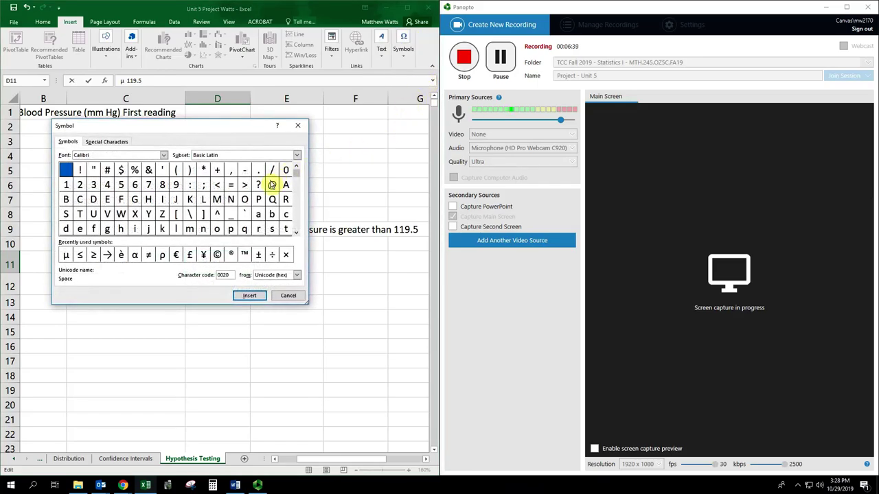
pyautogui.click(295, 155)
pyautogui.scroll(-3, 259, 189)
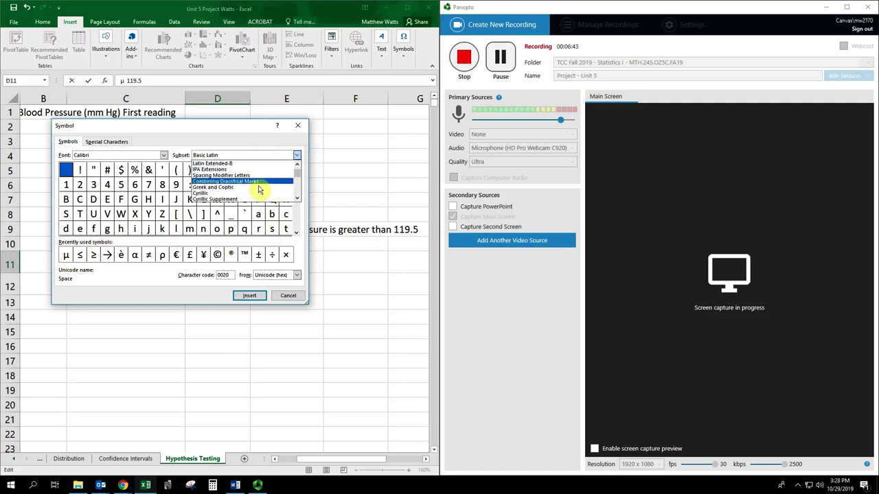
pyautogui.scroll(-4, 255, 189)
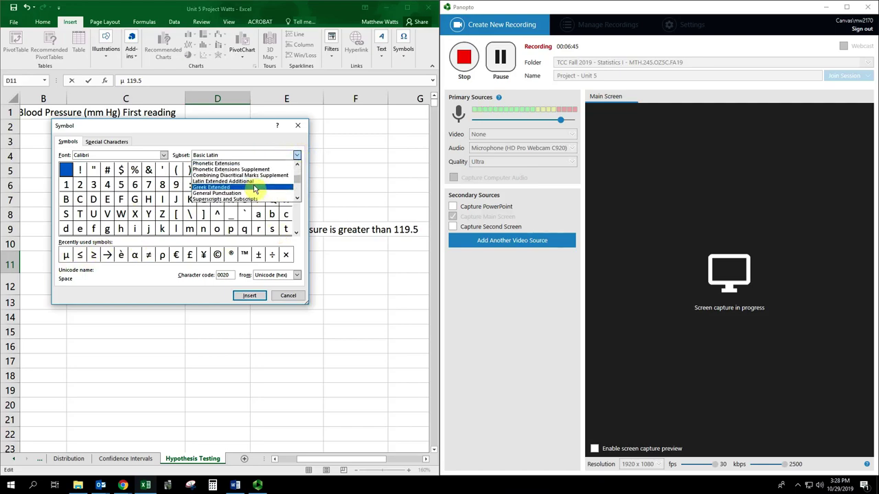
pyautogui.scroll(-3, 253, 190)
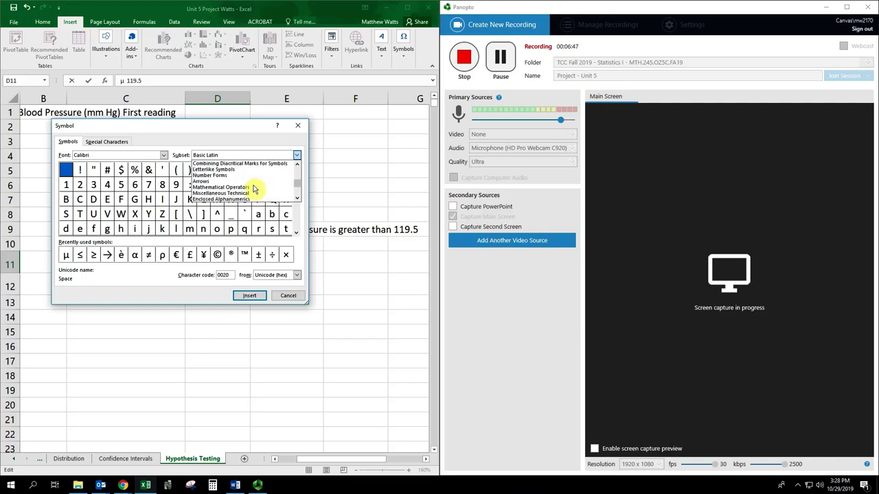
pyautogui.click(233, 190)
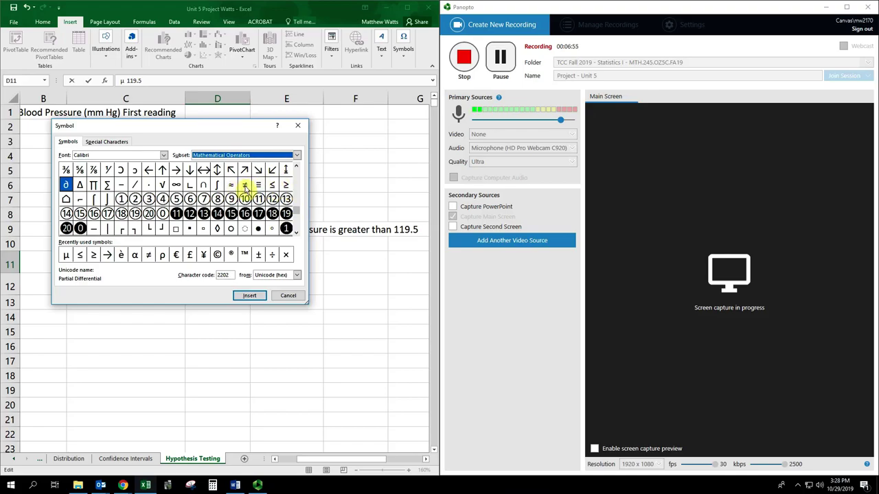
pyautogui.click(80, 257)
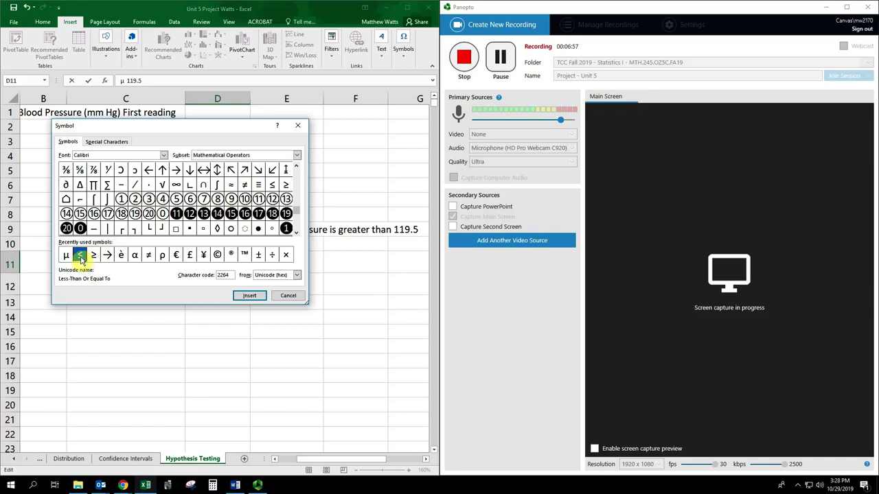
pyautogui.click(251, 296)
pyautogui.click(288, 296)
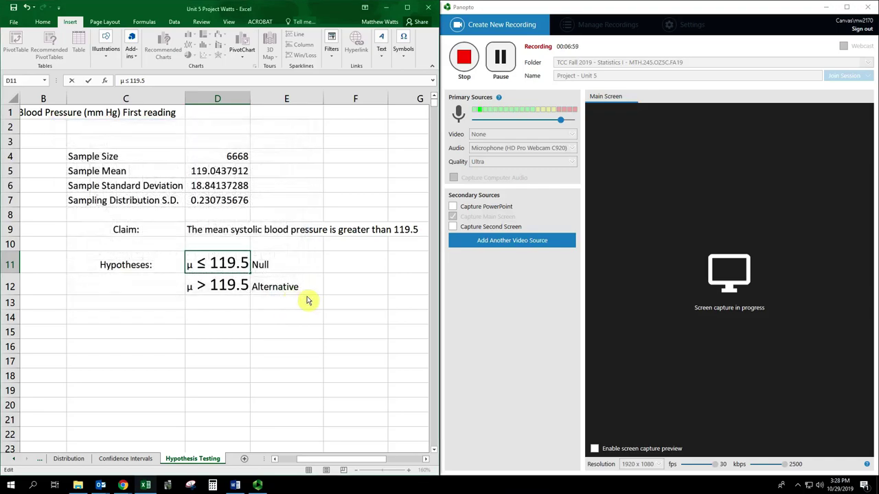
# - Mark the alternative hypothesis as the claim by entering "claim" in cell F12
pyautogui.click(352, 290)
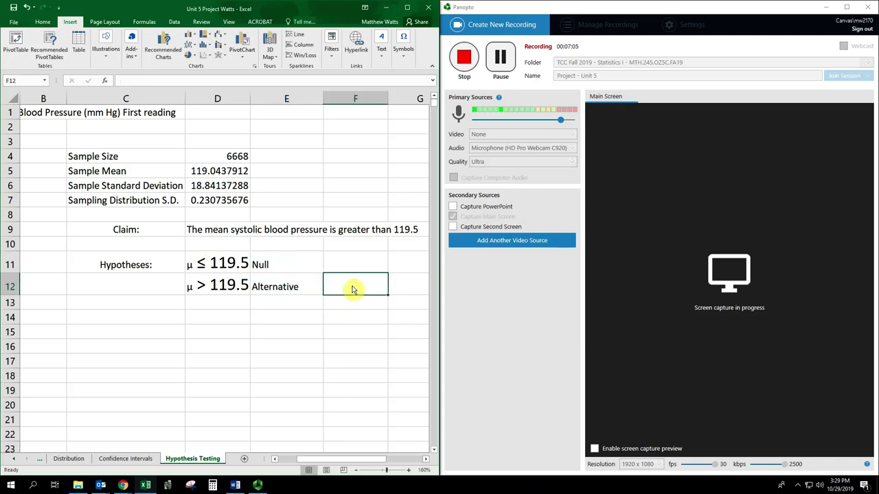
pyautogui.write('claim')
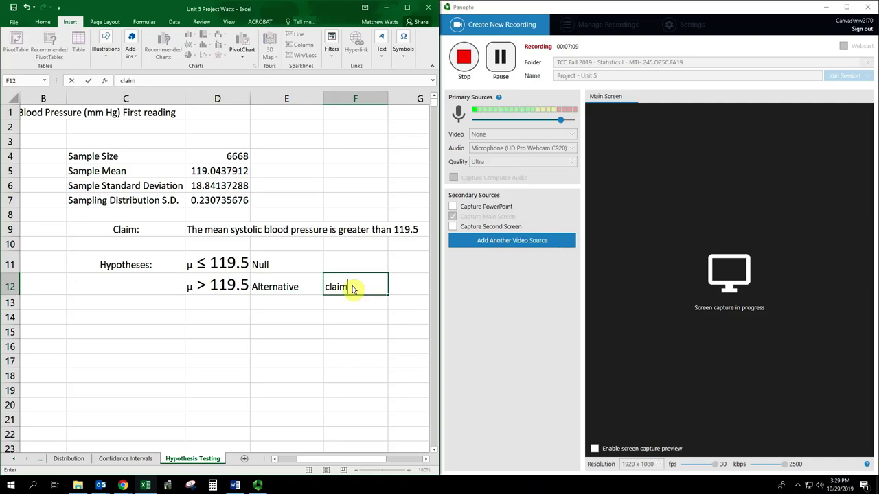
pyautogui.press('Return')
pyautogui.press('Left')
pyautogui.press('Left')
pyautogui.press('Left')
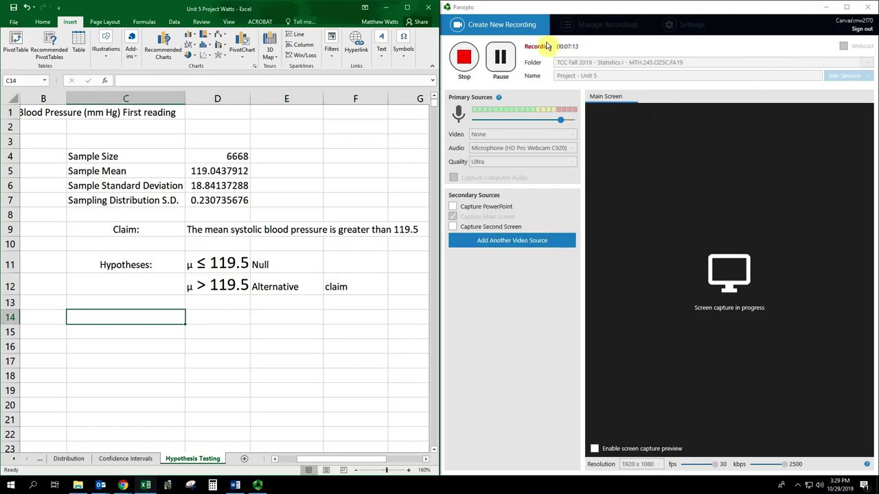
# - Enable the screen capture preview in Panopto and minimize its window to reveal the Project Unit 5 instructions
pyautogui.click(827, 8)
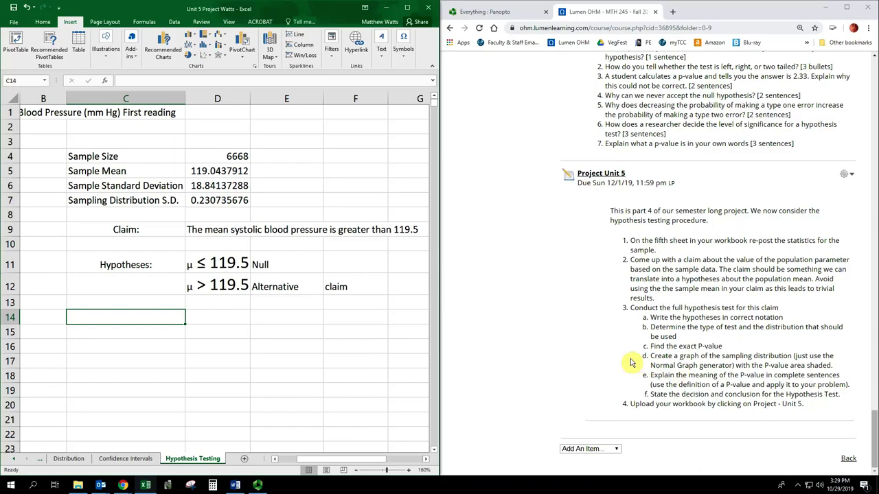
pyautogui.click(258, 485)
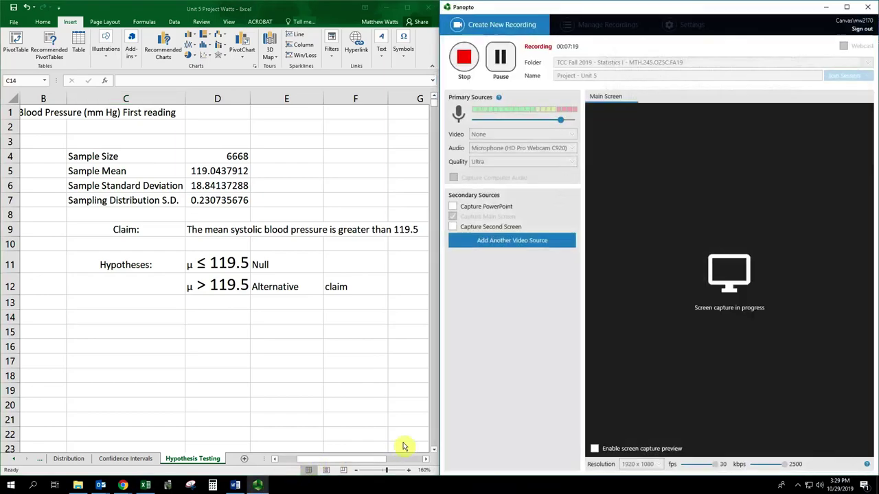
pyautogui.click(597, 448)
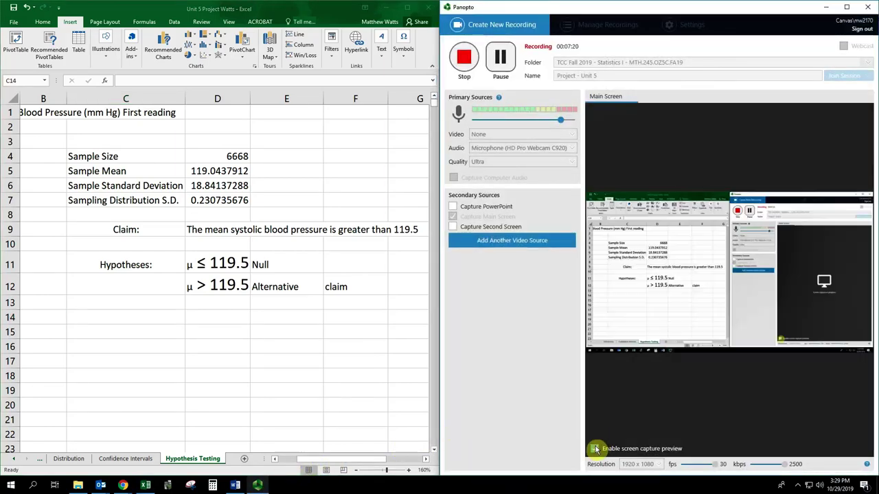
pyautogui.click(827, 8)
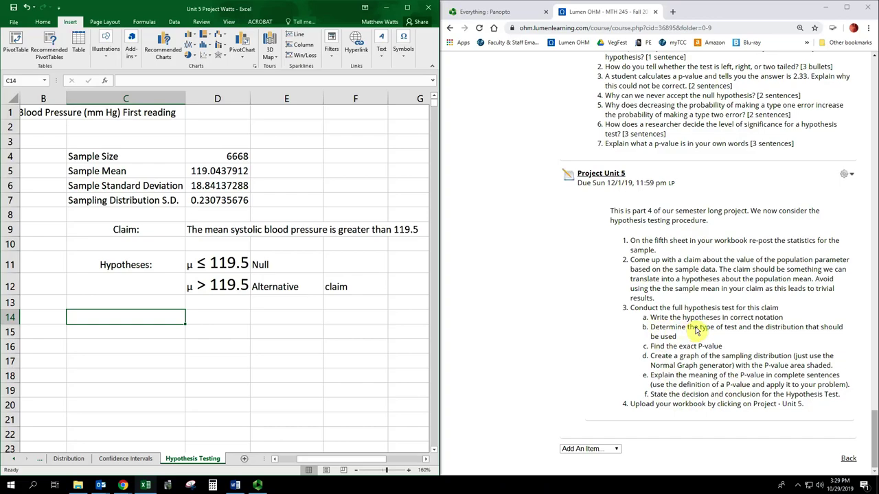
# - Enter the label "Type of test" in cell C14 and "right tailed" in cell D14
pyautogui.click(151, 313)
pyautogui.write('Type')
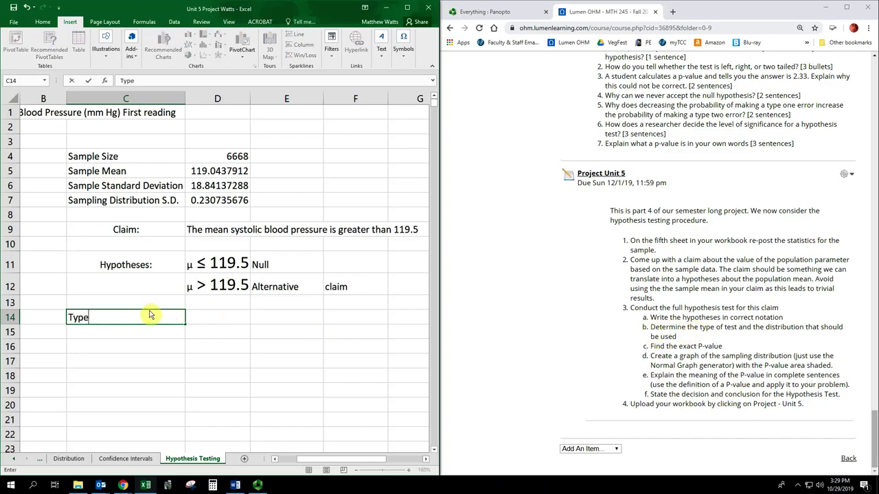
pyautogui.write(' of test')
pyautogui.press('Tab')
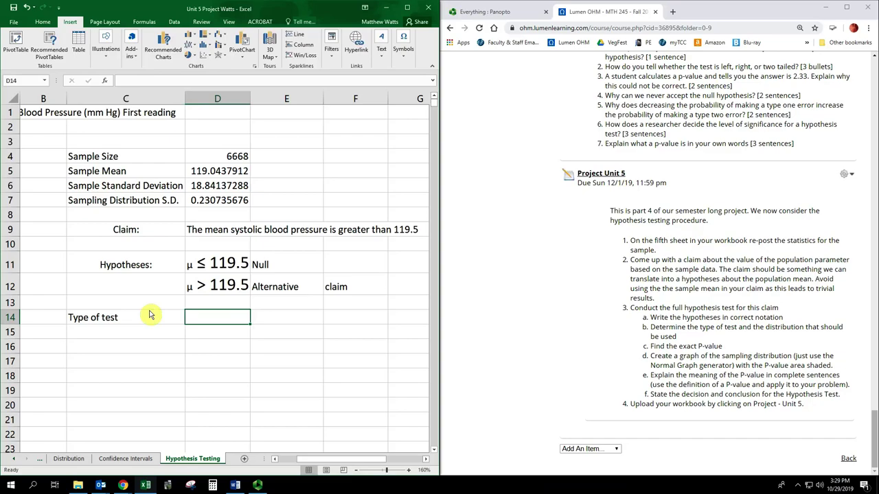
pyautogui.write('right tailed')
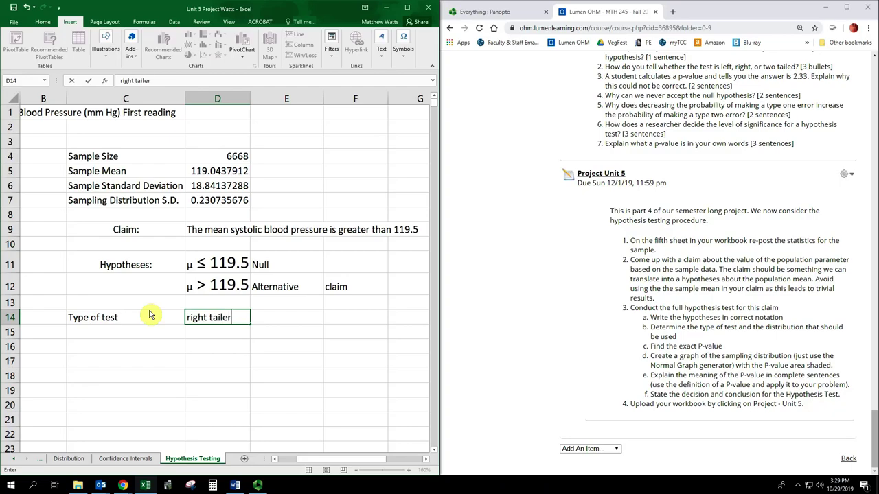
pyautogui.press('Return')
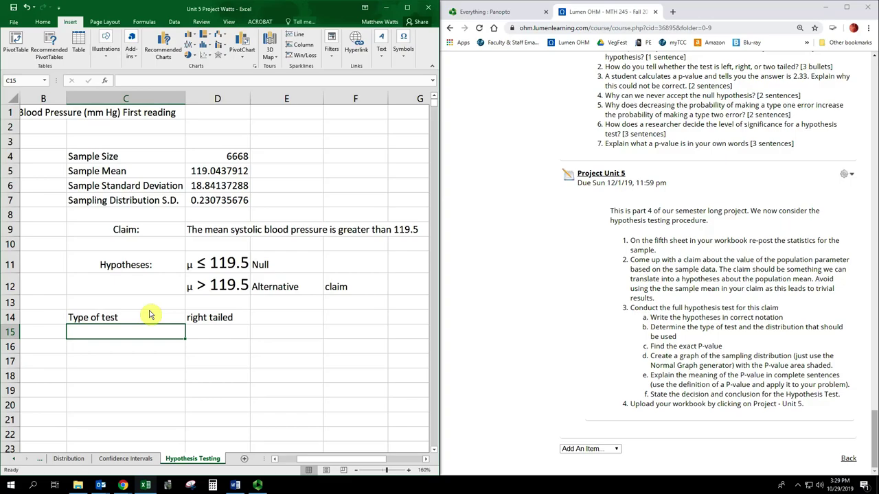
# - Enter the label "Distribution used" in cell C15 and "t-distribution" in cell D15
pyautogui.write('Distribu')
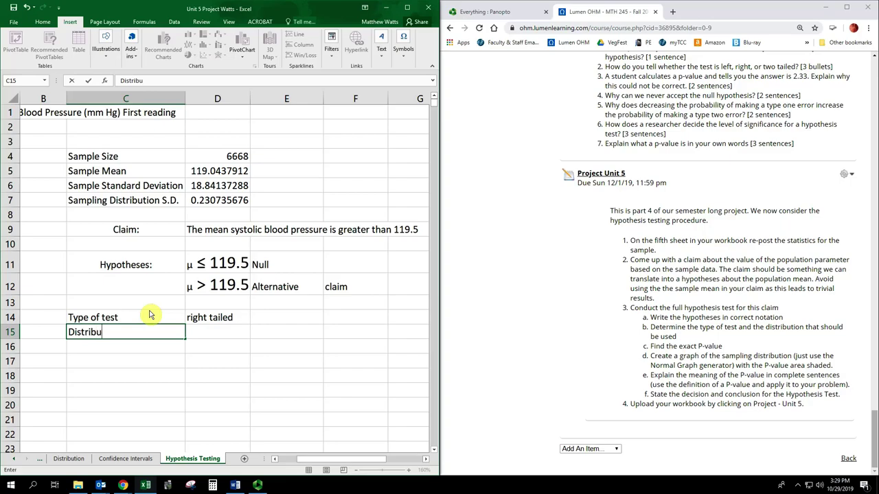
pyautogui.write('tion used')
pyautogui.press('Tab')
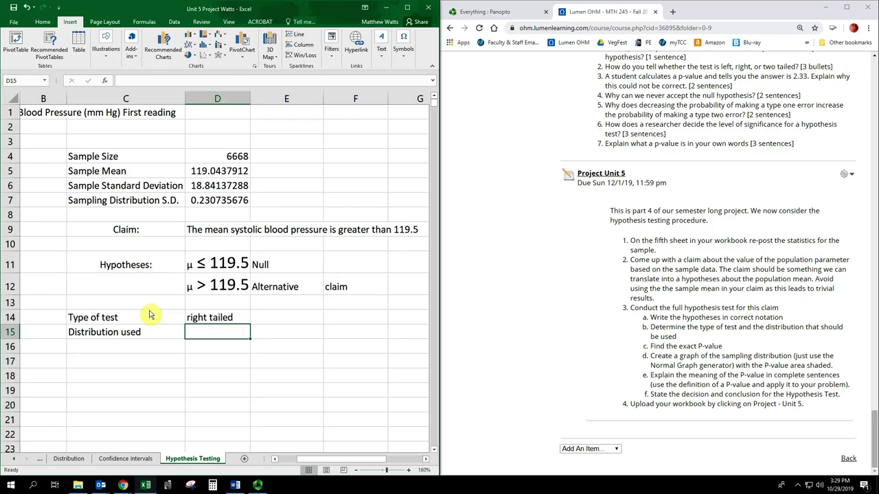
pyautogui.write('t-d')
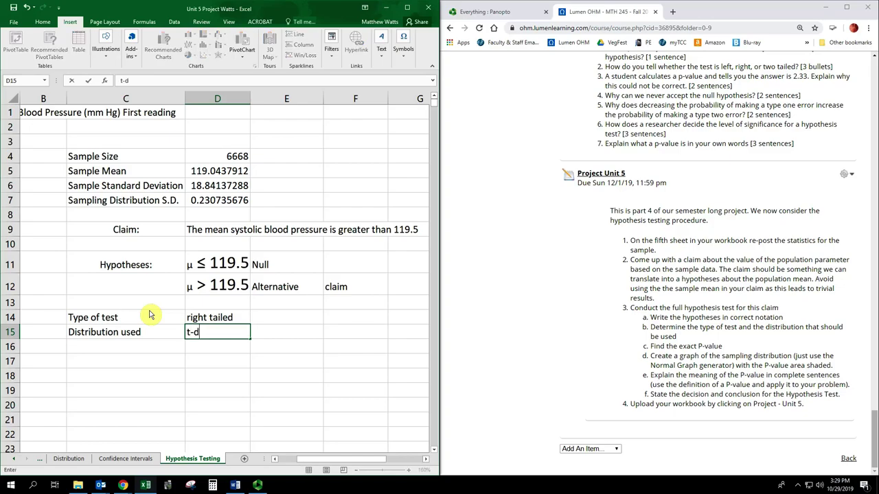
pyautogui.write('istribution')
pyautogui.press('Return')
pyautogui.press('Return')
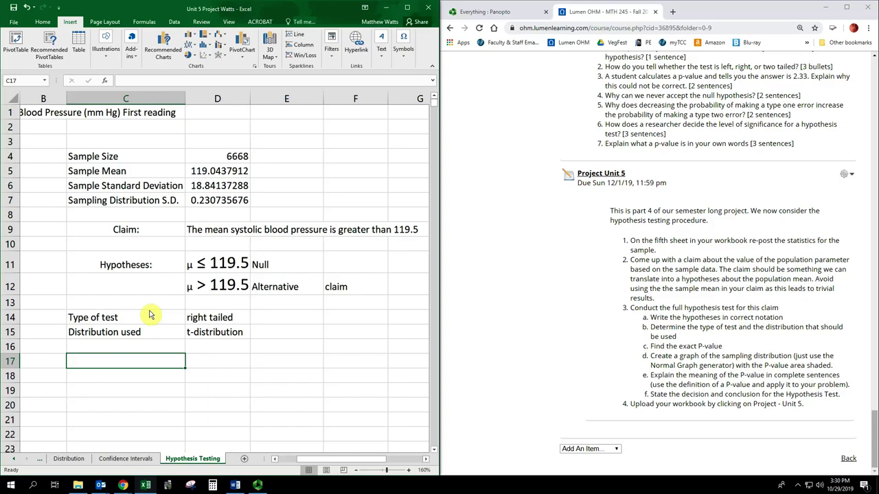
# - Enter the label "Test statistic" in cell C17
pyautogui.write('Test stati')
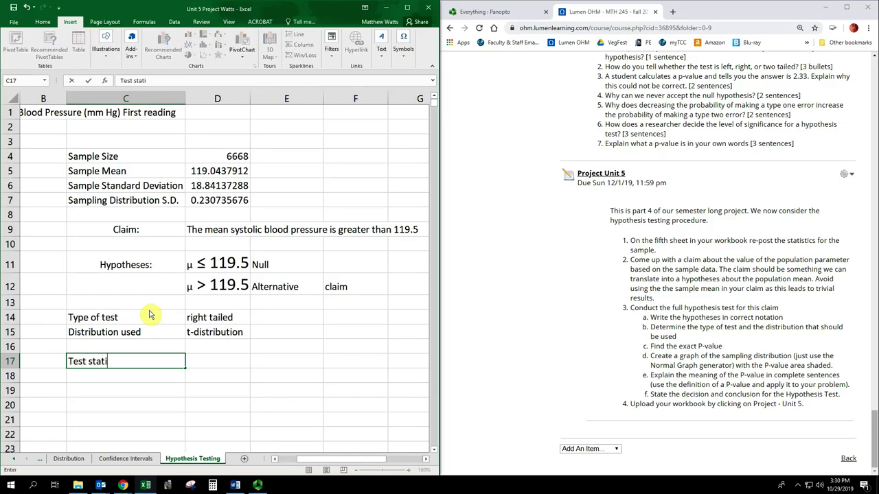
pyautogui.write('stic')
pyautogui.press('Tab')
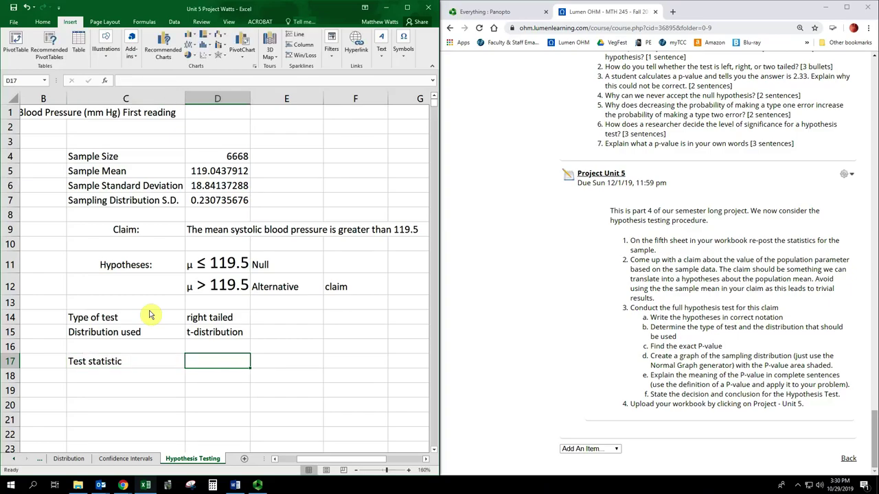
# - Calculate the test statistic in cell D17 with the formula =(119.5-D5)/D7
pyautogui.write('=(')
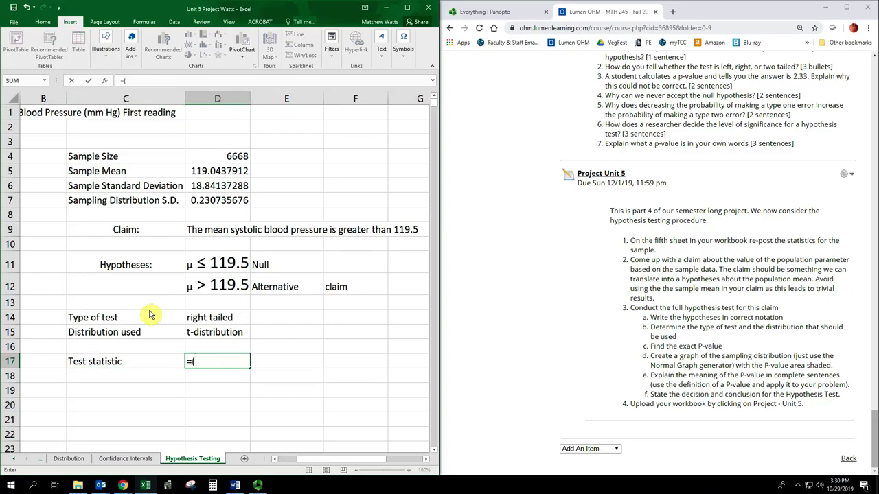
pyautogui.write('119.5-')
pyautogui.press('Up')
pyautogui.press('Up')
pyautogui.press('Up')
pyautogui.press('Up')
pyautogui.press('Up')
pyautogui.press('Up')
pyautogui.press('Up')
pyautogui.press('Up')
pyautogui.press('Up')
pyautogui.press('Up')
pyautogui.press('Up')
pyautogui.press('Up')
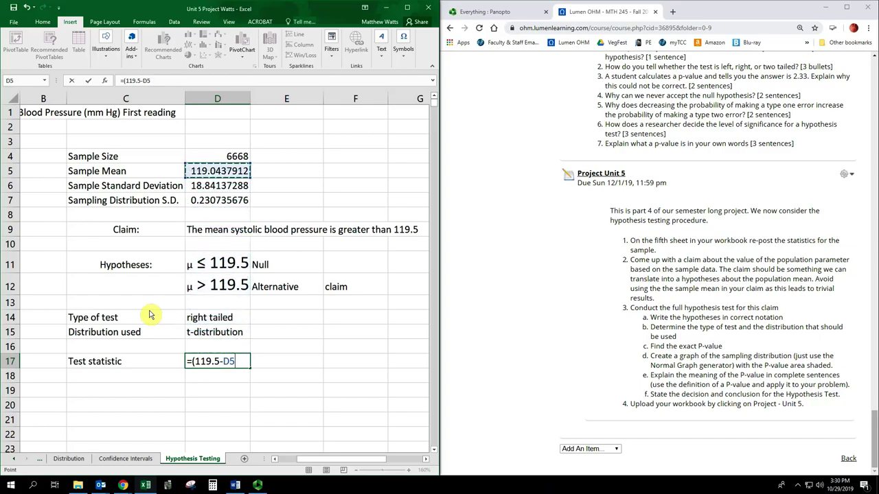
pyautogui.write(')/')
pyautogui.press('Up')
pyautogui.press('Up')
pyautogui.press('Up')
pyautogui.press('Up')
pyautogui.press('Up')
pyautogui.press('Up')
pyautogui.press('Up')
pyautogui.press('Up')
pyautogui.press('Up')
pyautogui.press('Up')
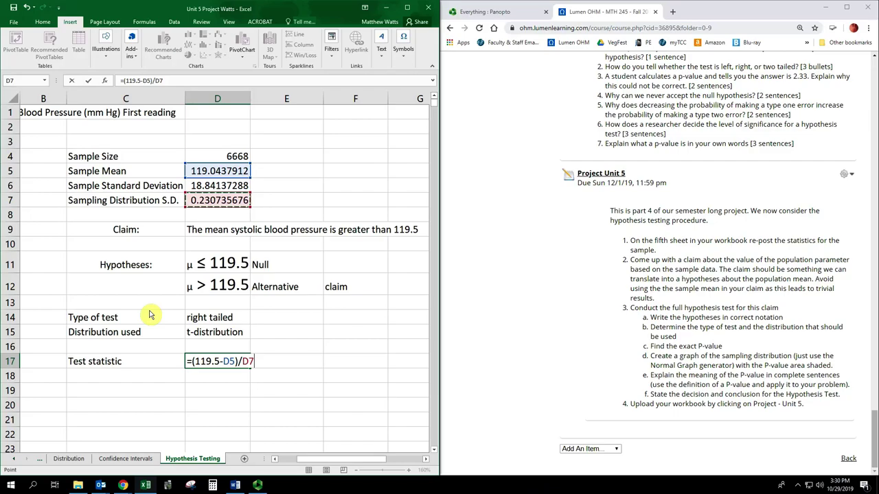
pyautogui.press('Return')
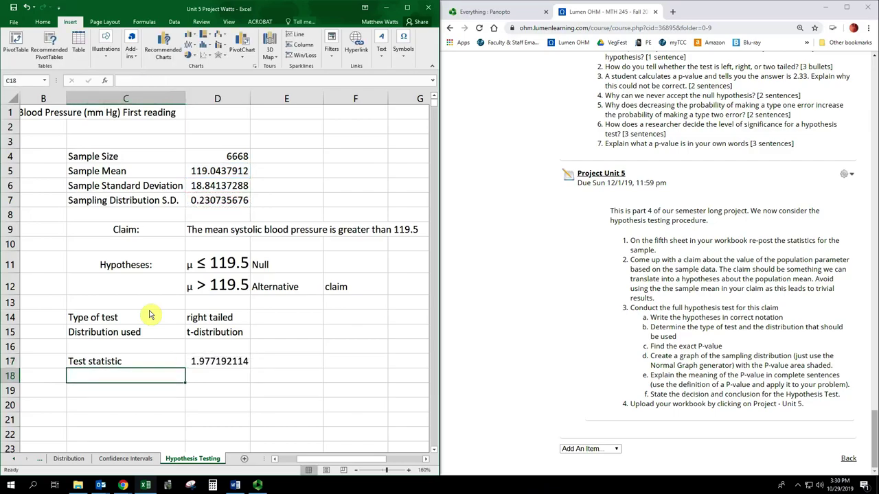
# - Enter the label "P-Value" in cell C18
pyautogui.write('P-Vlaue')
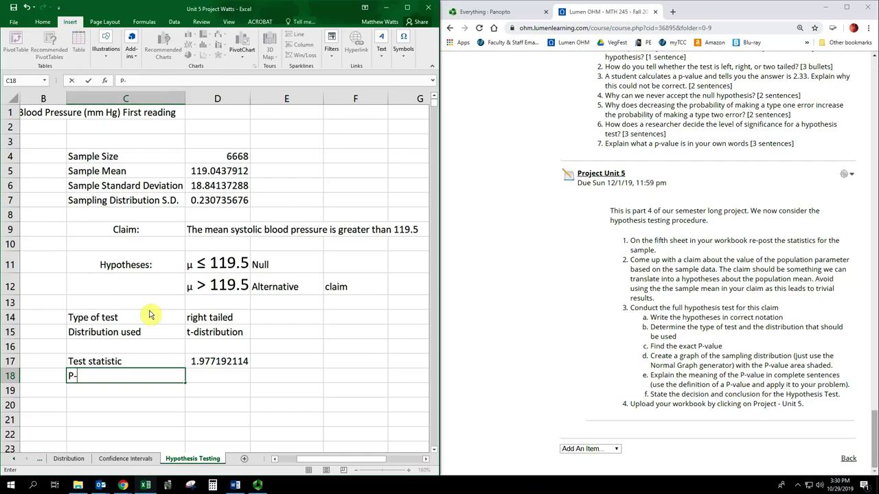
pyautogui.press('BackSpace')
pyautogui.press('BackSpace')
pyautogui.press('BackSpace')
pyautogui.press('BackSpace')
pyautogui.write('alue')
pyautogui.press('Tab')
# - Calculate the one-tailed P-value in cell D18 with the formula =TDIST(D17,D4-1,1)
pyautogui.write('=TD')
pyautogui.press('Tab')
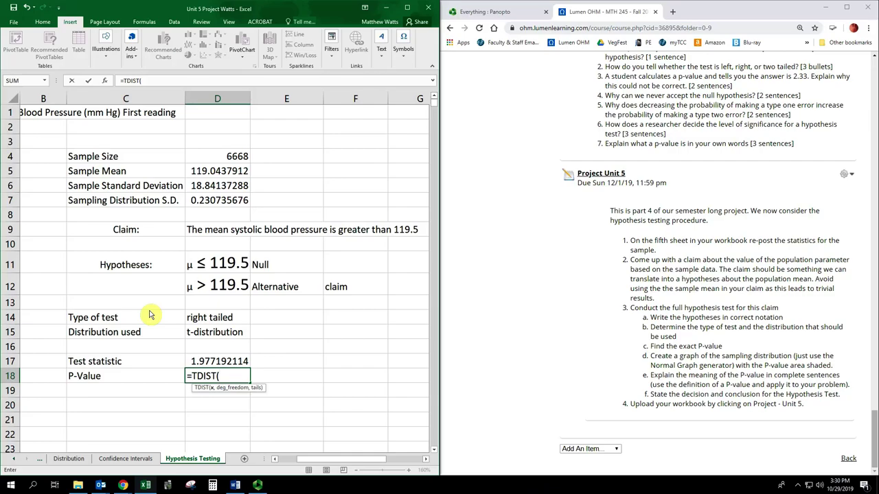
pyautogui.press('Up')
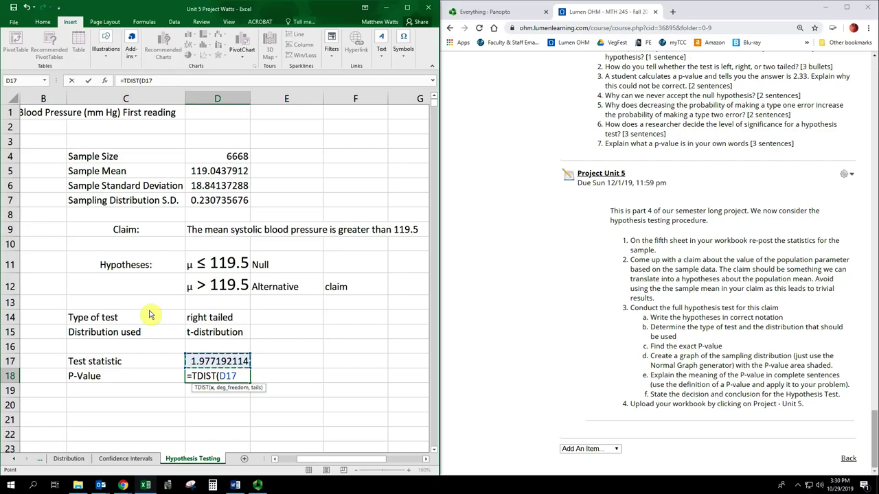
pyautogui.write(',')
pyautogui.press('Up')
pyautogui.press('Up')
pyautogui.press('Up')
pyautogui.press('Up')
pyautogui.press('Up')
pyautogui.press('Up')
pyautogui.press('Up')
pyautogui.press('Up')
pyautogui.press('Up')
pyautogui.press('Up')
pyautogui.press('Up')
pyautogui.press('Up')
pyautogui.press('Up')
pyautogui.press('Up')
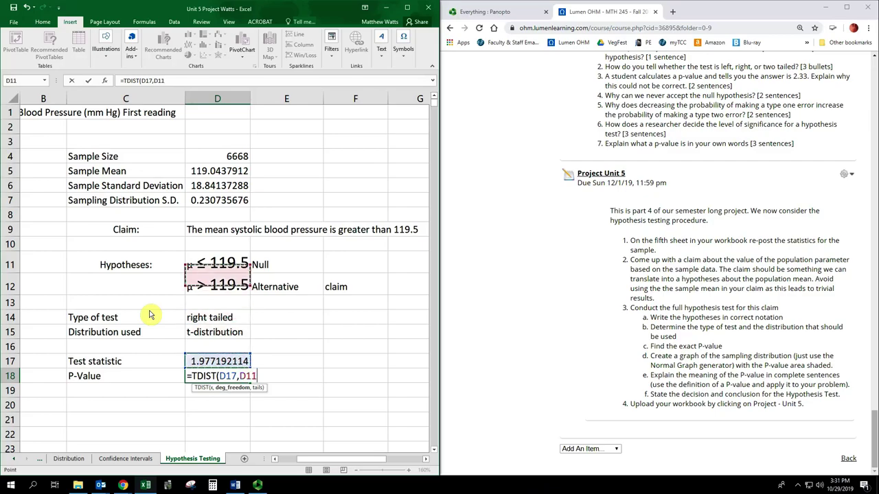
pyautogui.write('-1')
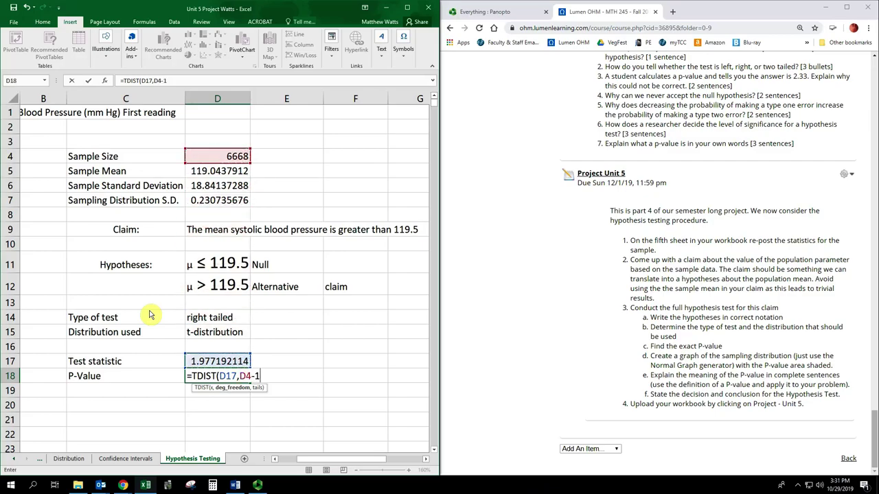
pyautogui.write(',')
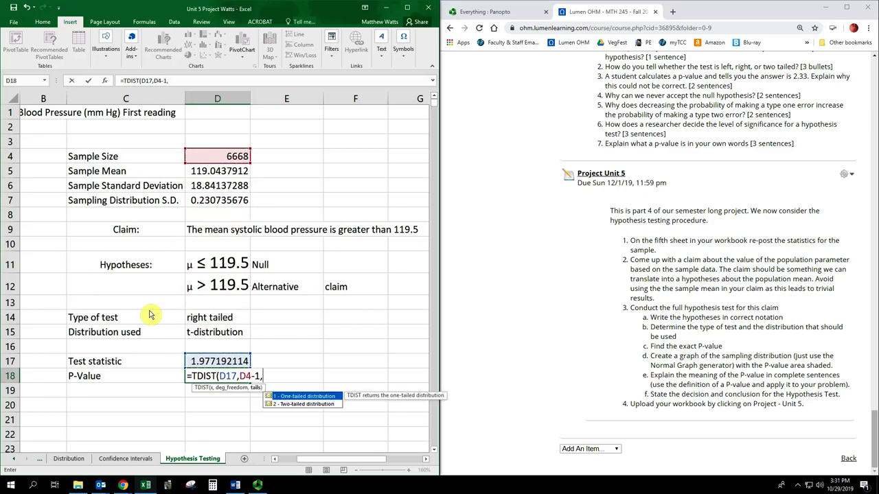
pyautogui.write('1)')
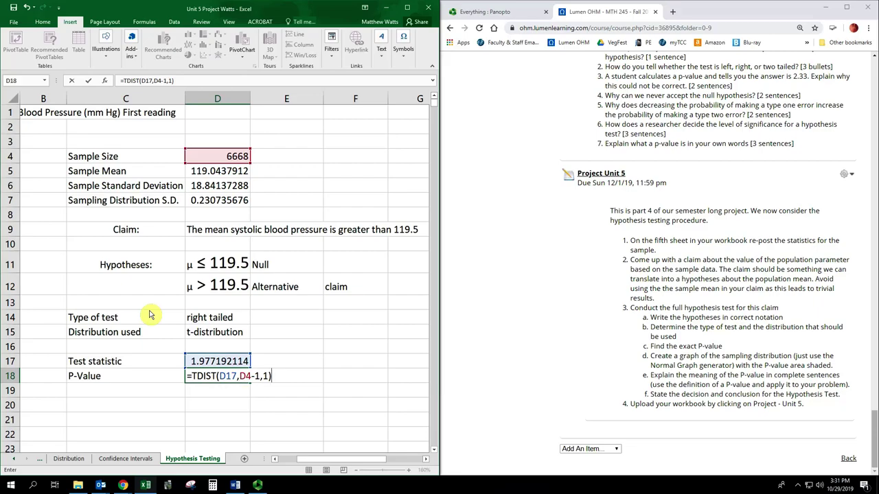
pyautogui.press('Return')
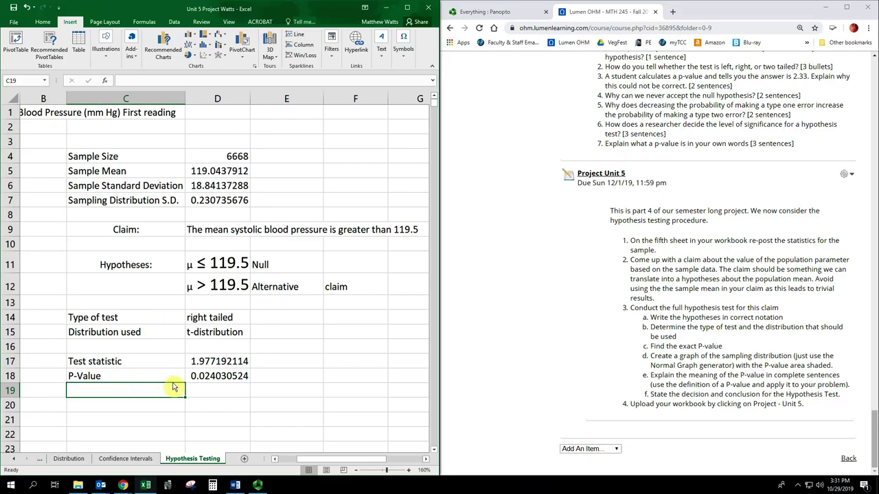
# - Switch to the browser's course page and open the P-value graph generator for a normal distribution
pyautogui.click(460, 370)
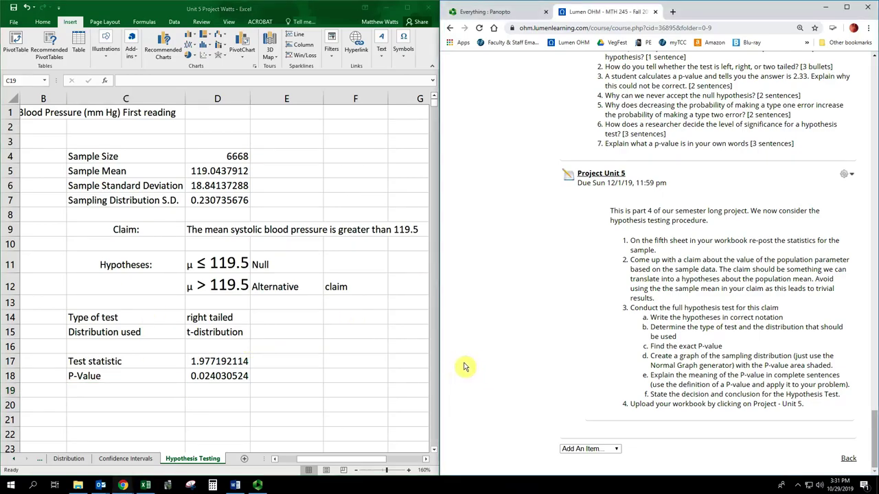
pyautogui.scroll(6, 473, 367)
pyautogui.scroll(4, 473, 366)
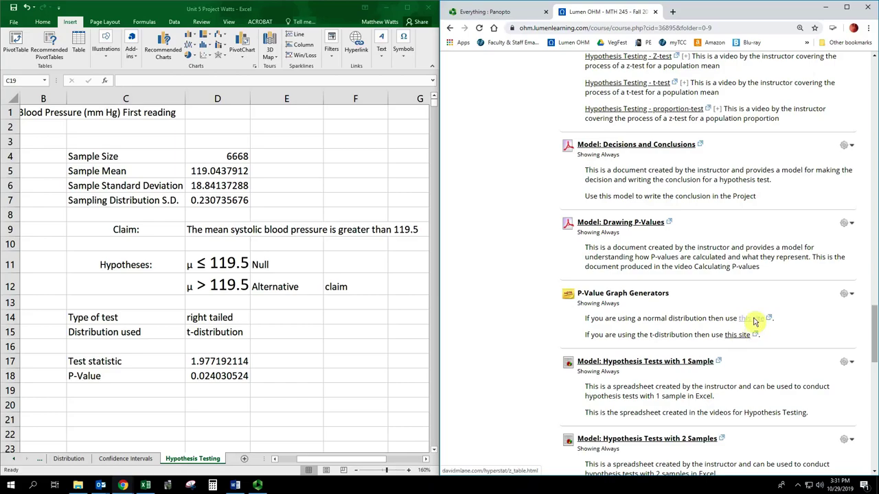
pyautogui.click(754, 320)
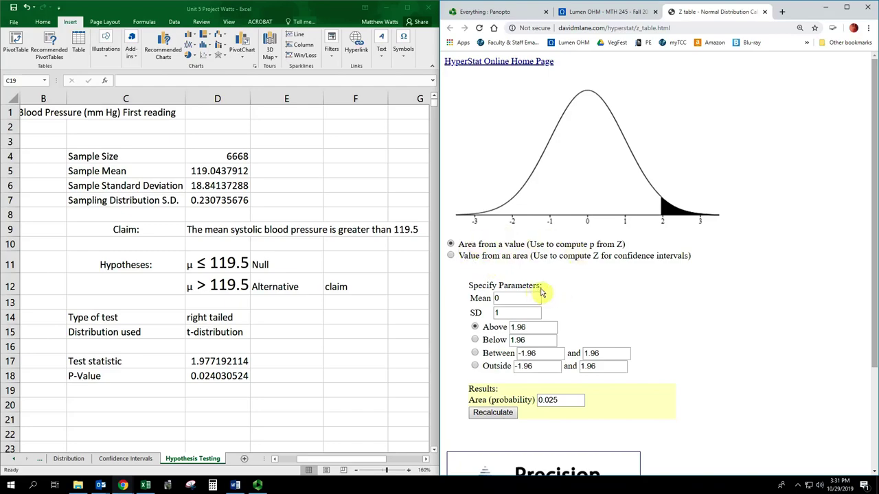
# - Set the normal curve's mean to 119.5 and its standard deviation to 0.230736
pyautogui.click(527, 305)
pyautogui.moveTo(527, 305); pyautogui.dragTo(481, 304)
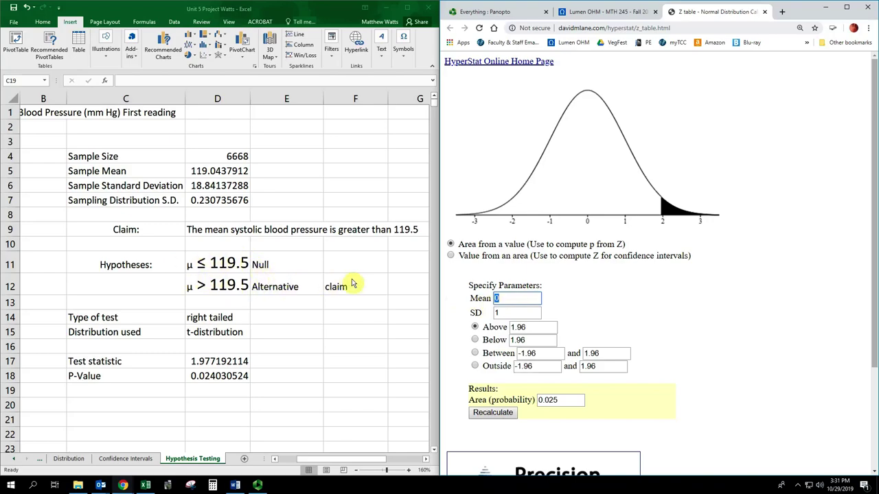
pyautogui.write('119.5')
pyautogui.doubleClick(497, 313)
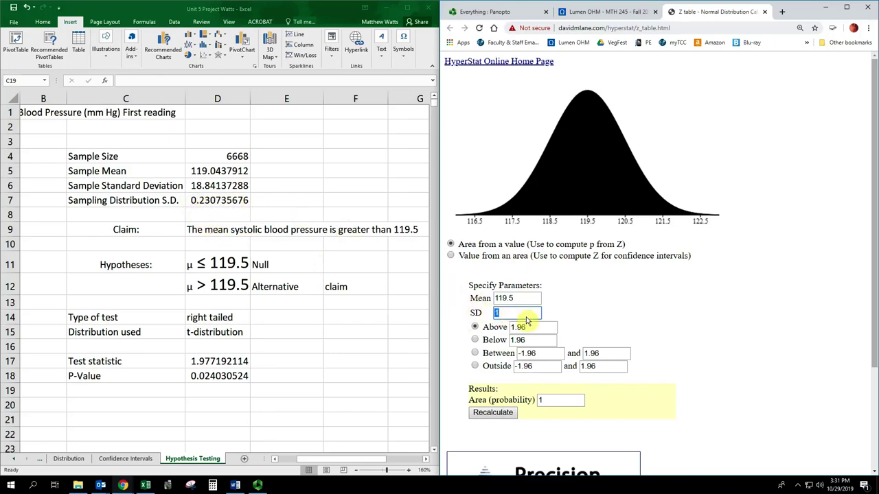
pyautogui.write('0')
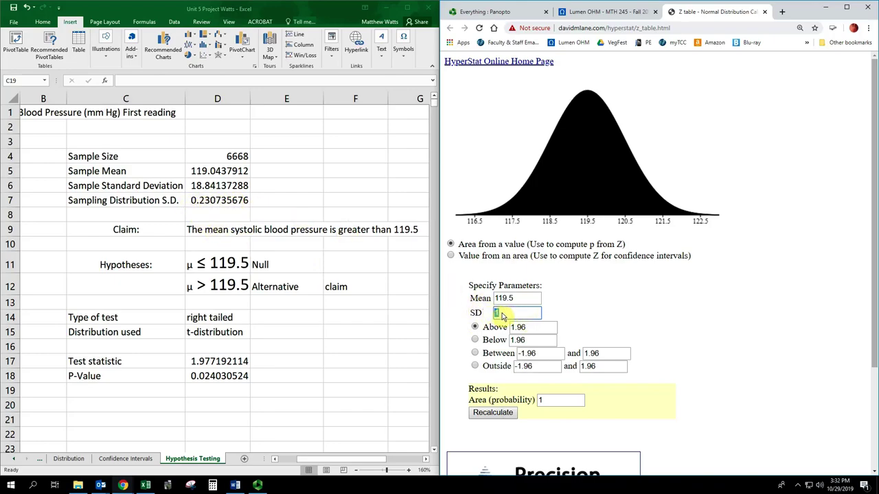
pyautogui.write('.230735')
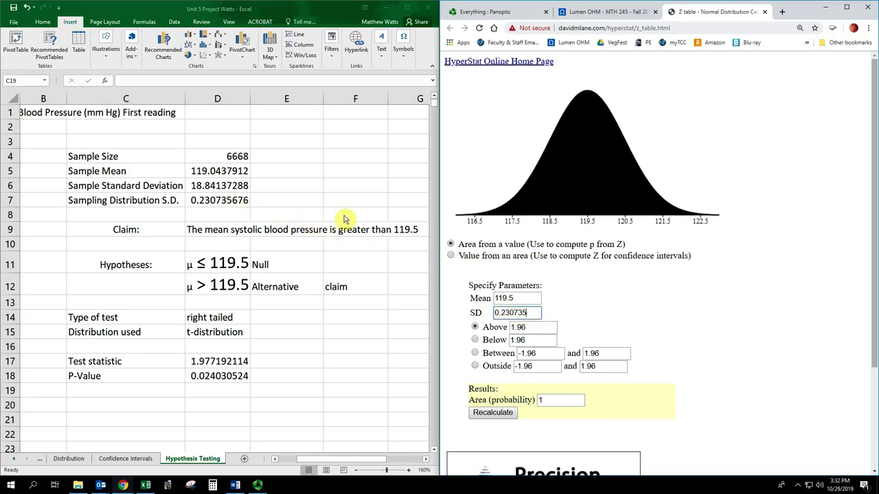
pyautogui.press('BackSpace')
pyautogui.write('6')
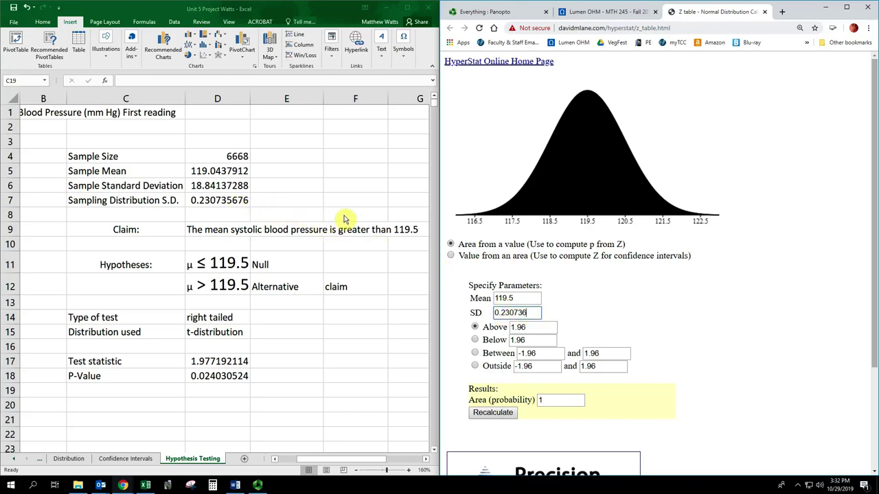
# - Set the Above cutoff to 119.0438 and recalculate the shaded area
pyautogui.click(526, 330)
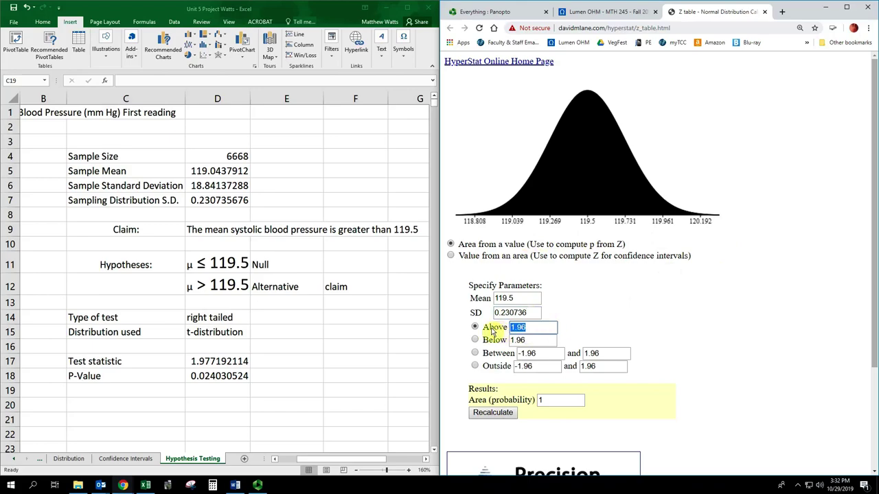
pyautogui.write('119.0438')
pyautogui.click(495, 414)
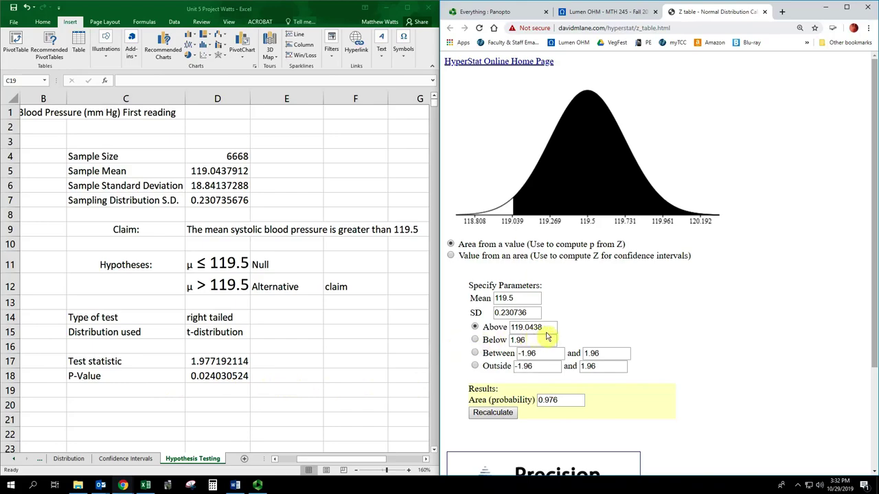
# - Move the 119.0438 cutoff from Above to Below and shade the area below it
pyautogui.moveTo(550, 330)
pyautogui.mouseDown()
pyautogui.moveTo(510, 332)
pyautogui.moveTo(506, 346)
pyautogui.mouseUp()
pyautogui.press('BackSpace')
pyautogui.hotkey('ctrl', 'v')
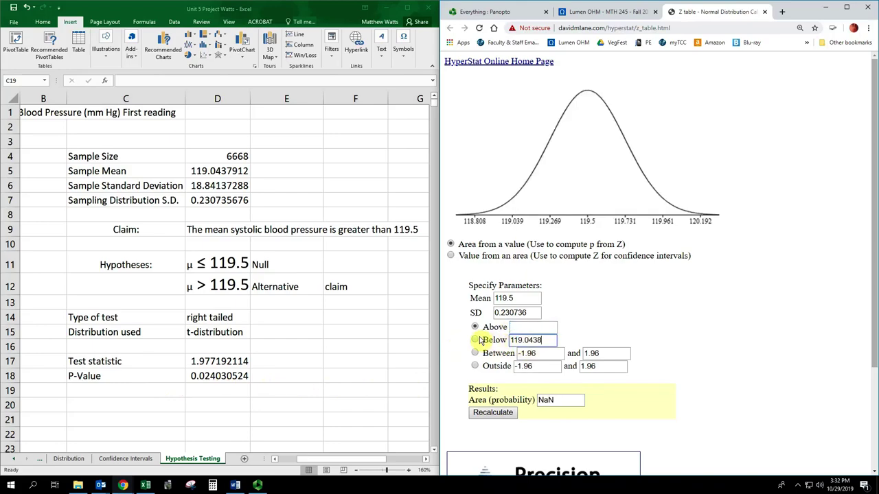
pyautogui.click(474, 339)
pyautogui.click(475, 327)
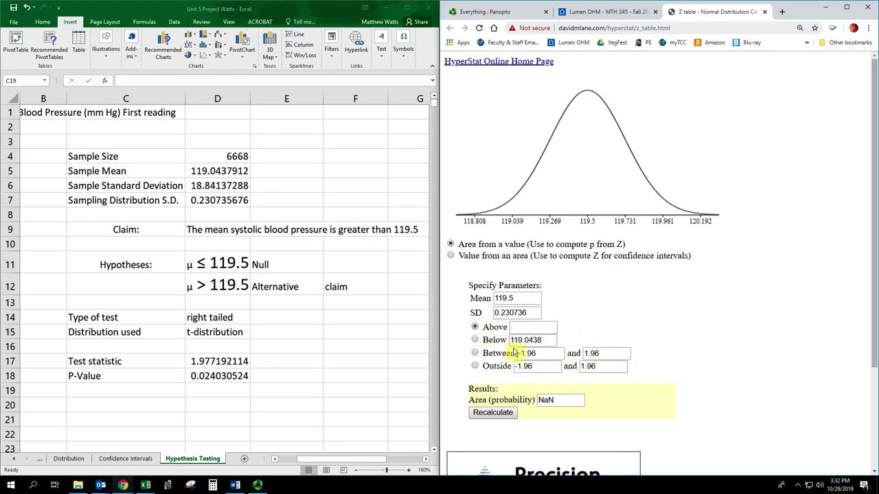
pyautogui.click(474, 339)
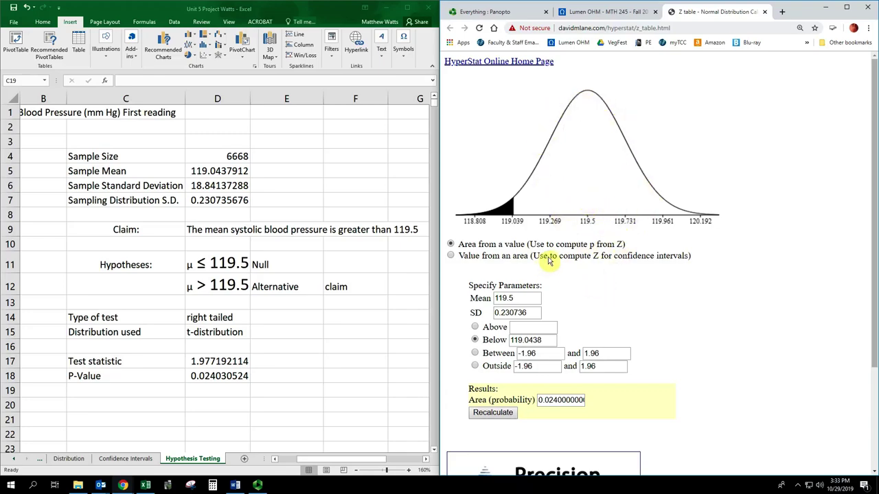
pyautogui.doubleClick(531, 315)
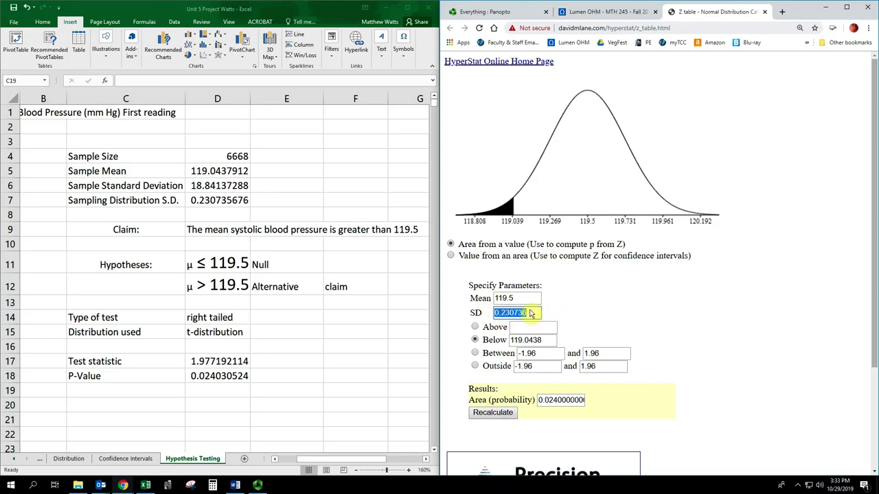
pyautogui.click(537, 300)
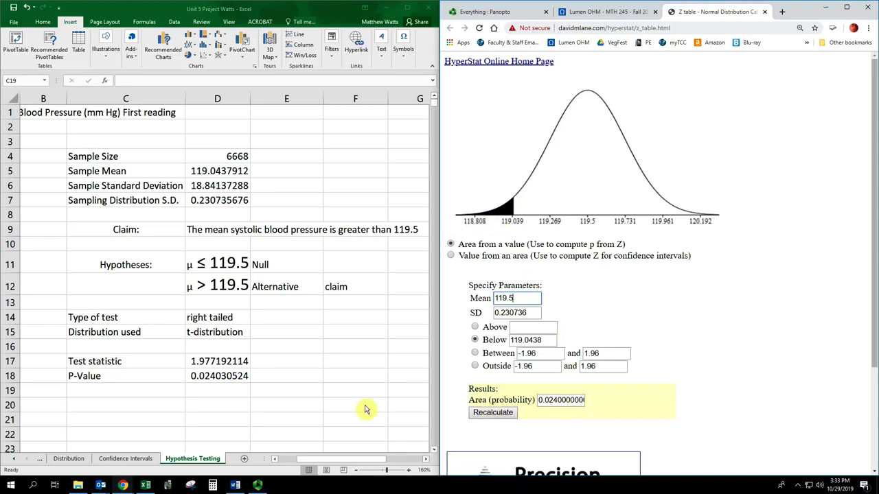
# - Capture the shaded normal curve together with its parameters and results using Snipping Tool
pyautogui.click(192, 486)
pyautogui.click(703, 103)
pyautogui.moveTo(442, 72); pyautogui.dragTo(728, 429)
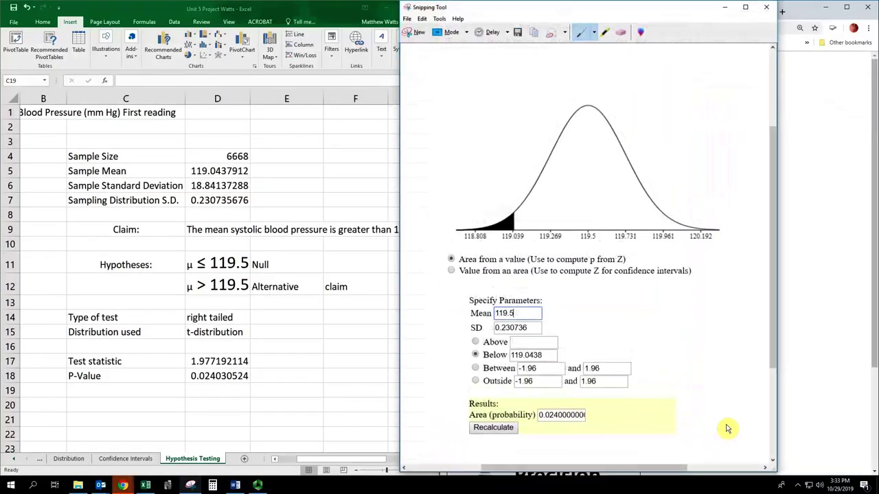
# - Switch to the Excel workbook and paste the captured graph at cell F14 of the Hypothesis Testing sheet
pyautogui.click(302, 361)
pyautogui.click(336, 320)
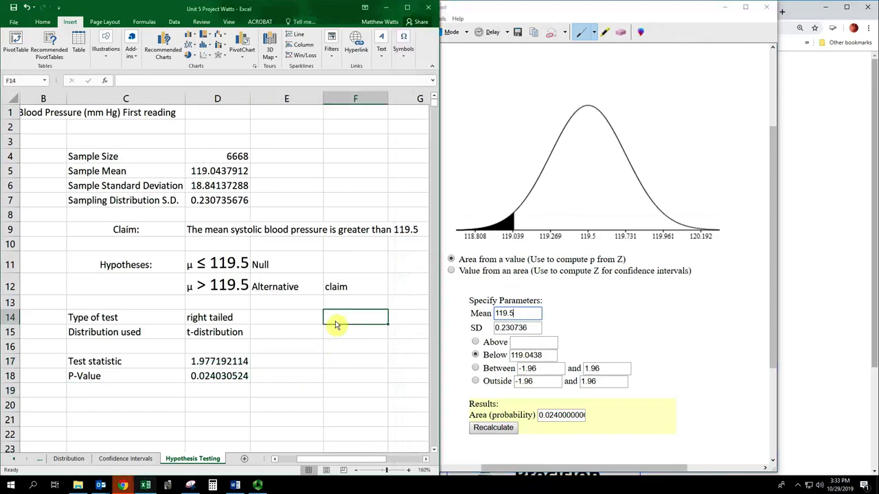
pyautogui.hotkey('ctrl', 'v')
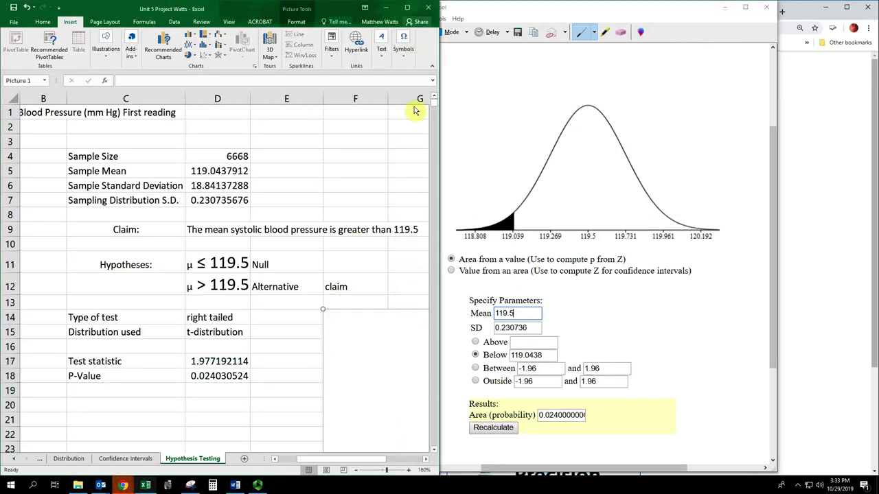
# - Maximize the workbook, shrink the pasted graph picture and place it beside the test results, starting at column E, row 13
pyautogui.click(407, 7)
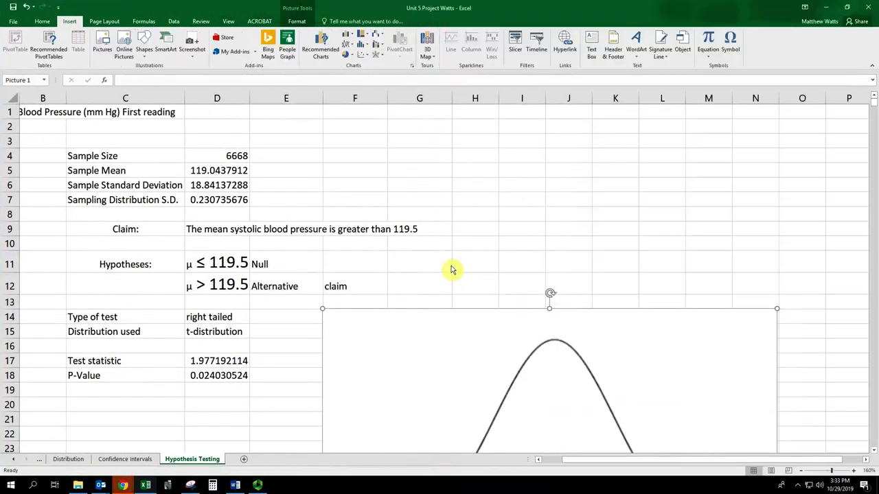
pyautogui.scroll(-2, 456, 226)
pyautogui.moveTo(777, 223); pyautogui.dragTo(359, 233)
pyautogui.moveTo(597, 210); pyautogui.dragTo(470, 239)
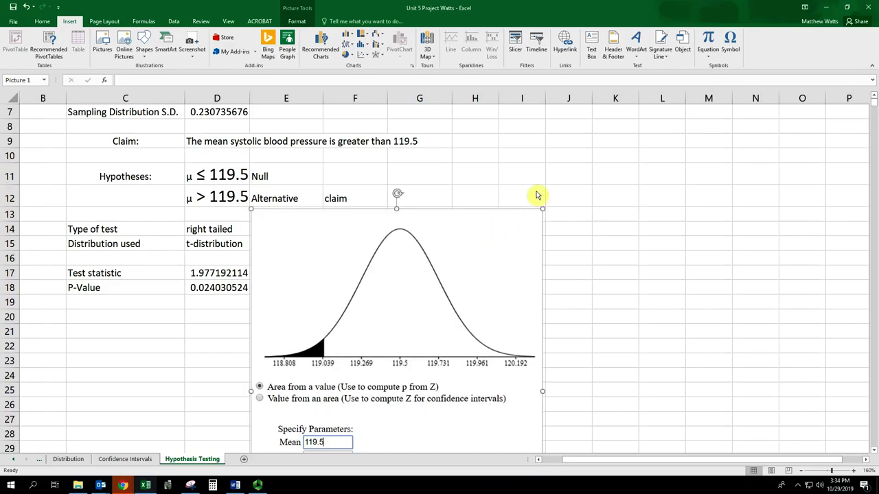
# - Arrange the workbook and the browser side by side and return to the Lumen OHM course page
pyautogui.press('super+Left')
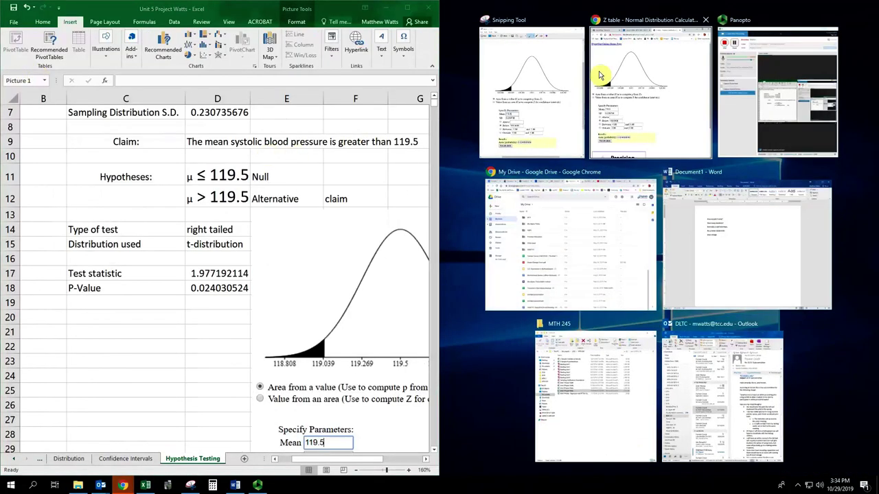
pyautogui.click(650, 84)
pyautogui.click(599, 15)
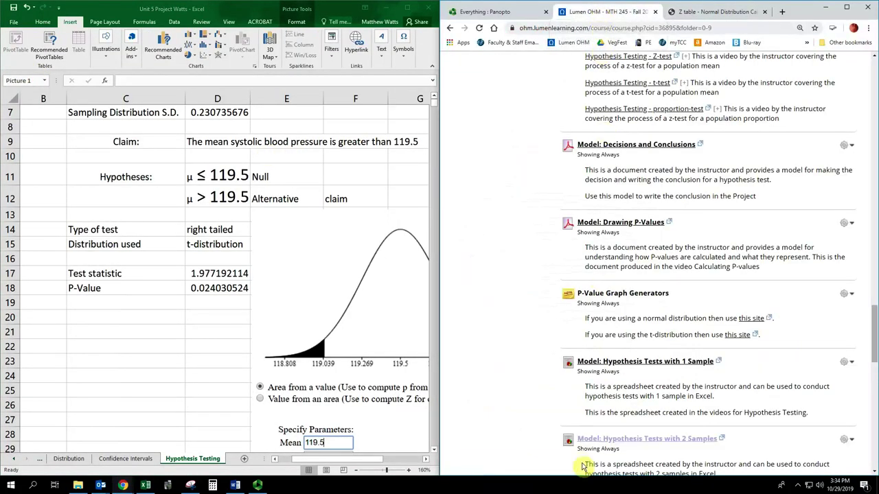
# - Review the Project Unit 5 instructions and the p-value definition on the course page
pyautogui.scroll(-10, 549, 408)
pyautogui.scroll(3, 534, 408)
pyautogui.scroll(-3, 534, 408)
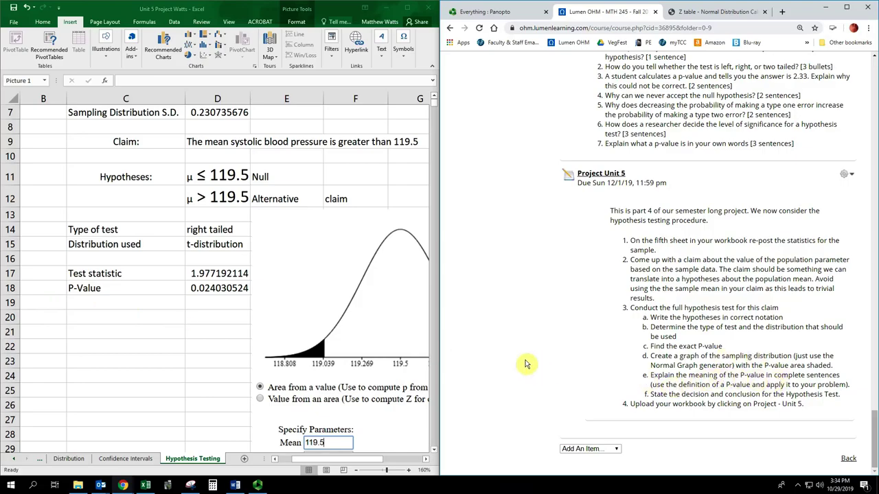
pyautogui.scroll(8, 527, 367)
pyautogui.scroll(15, 528, 369)
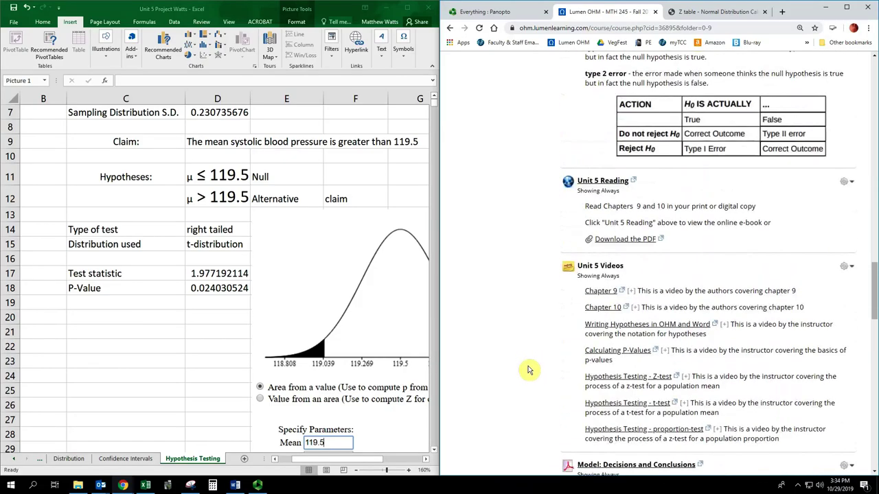
pyautogui.scroll(3, 527, 369)
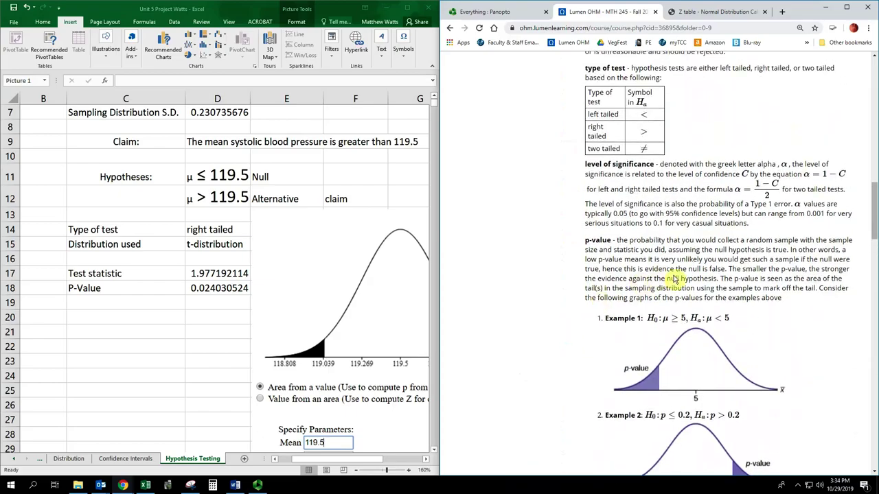
pyautogui.scroll(-20, 581, 371)
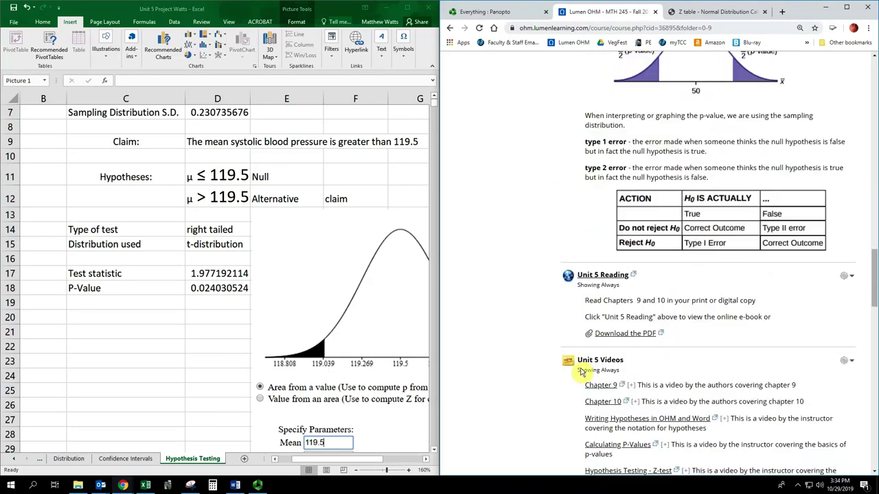
pyautogui.scroll(-6, 580, 372)
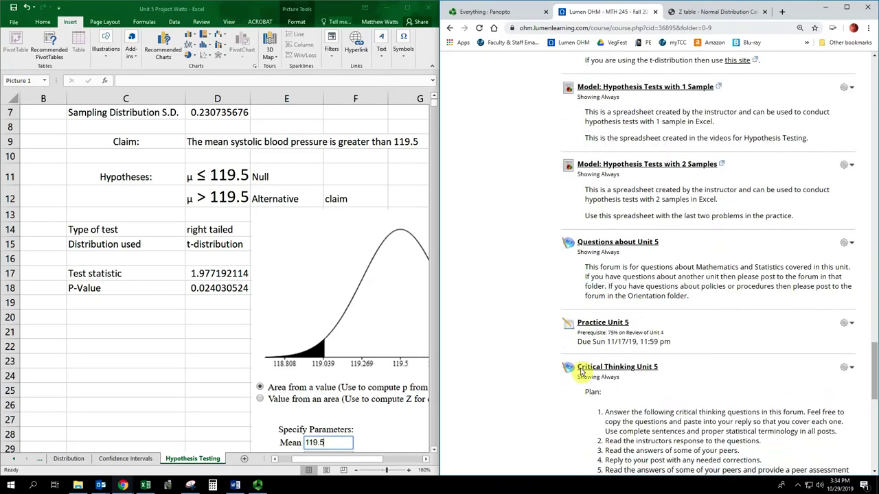
pyautogui.scroll(-2, 581, 371)
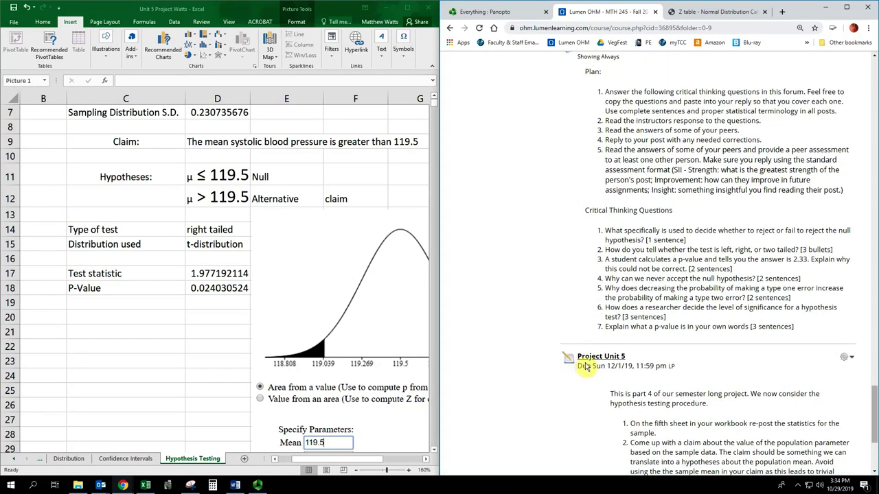
# - Move the graph picture below the test results so it starts at column C, row 23
pyautogui.scroll(-5, 583, 364)
pyautogui.click(92, 320)
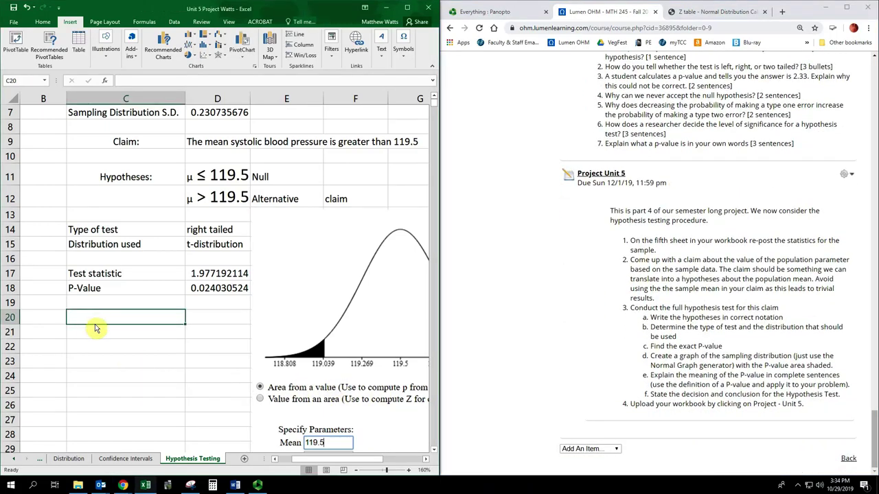
pyautogui.moveTo(291, 235); pyautogui.dragTo(112, 391)
# - Enter the label "Meaning of P-value" in cell C20
pyautogui.click(98, 322)
pyautogui.write('M')
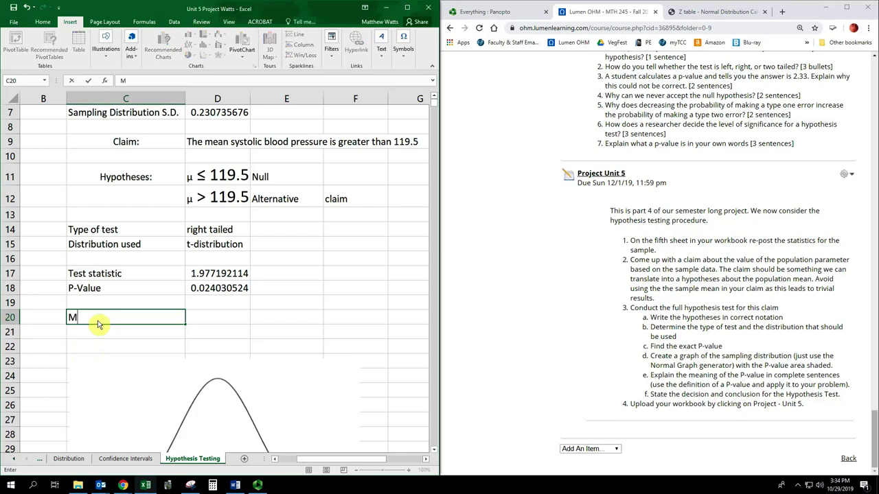
pyautogui.write('eaning of P-value')
pyautogui.press('Tab')
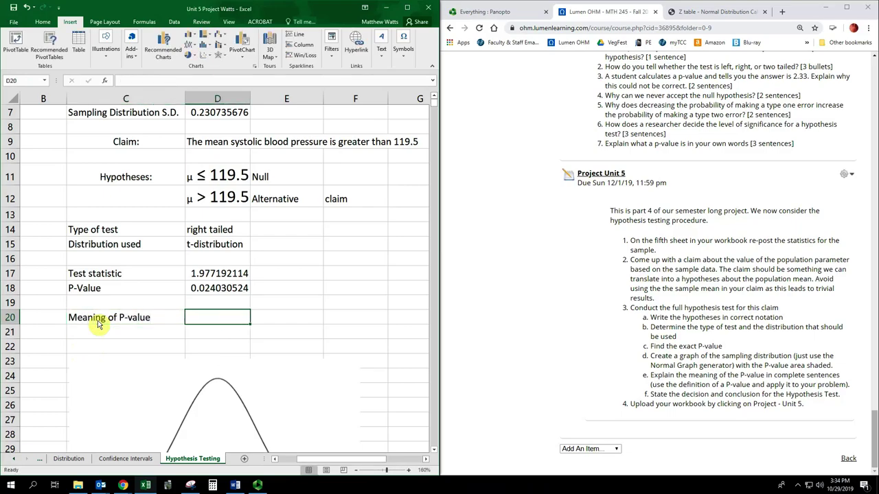
# - Begin the P-value explanation in cell D20 with "Assuming the mean systolic blood pressure is equal to 119.5,"
pyautogui.write('Assuming the')
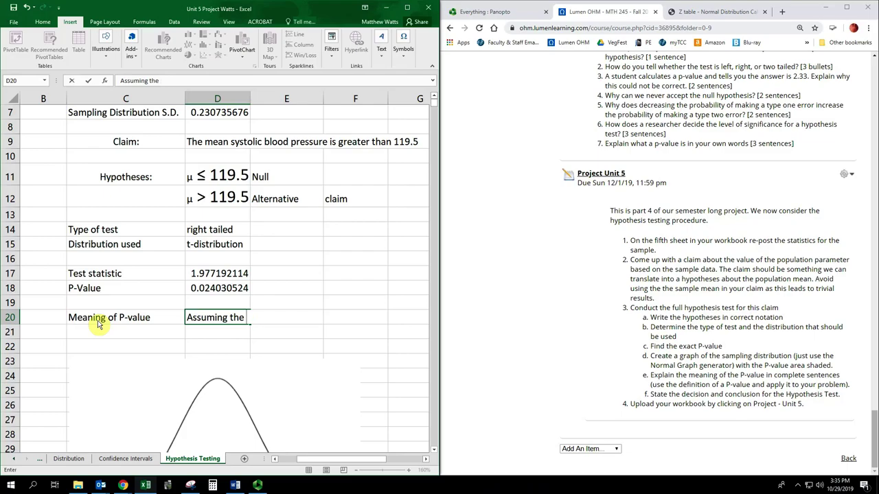
pyautogui.write('mean systolic blood pressure is')
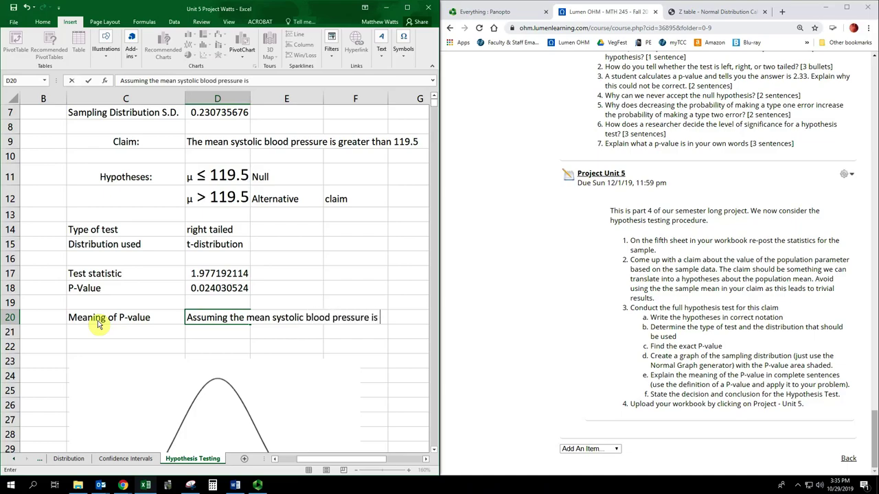
pyautogui.write(' less than or eq')
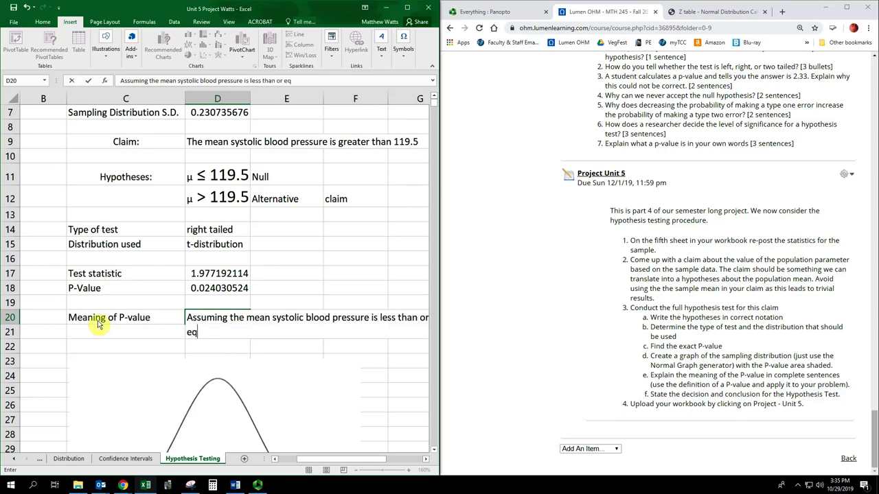
pyautogui.write('ual')
pyautogui.press('BackSpace')
pyautogui.press('BackSpace')
pyautogui.press('BackSpace')
pyautogui.press('BackSpace')
pyautogui.press('BackSpace')
pyautogui.press('BackSpace')
pyautogui.press('BackSpace')
pyautogui.press('BackSpace')
pyautogui.press('BackSpace')
pyautogui.press('BackSpace')
pyautogui.press('BackSpace')
pyautogui.press('BackSpace')
pyautogui.press('BackSpace')
pyautogui.press('BackSpace')
pyautogui.press('BackSpace')
pyautogui.press('BackSpace')
pyautogui.press('BackSpace')
pyautogui.press('BackSpace')
pyautogui.press('BackSpace')
pyautogui.press('BackSpace')
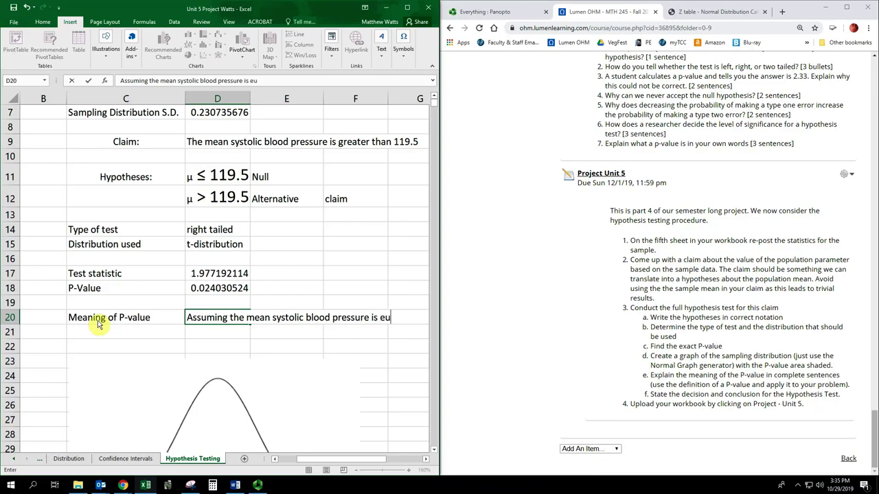
pyautogui.write('equal to 119')
pyautogui.press('BackSpace')
pyautogui.write('19')
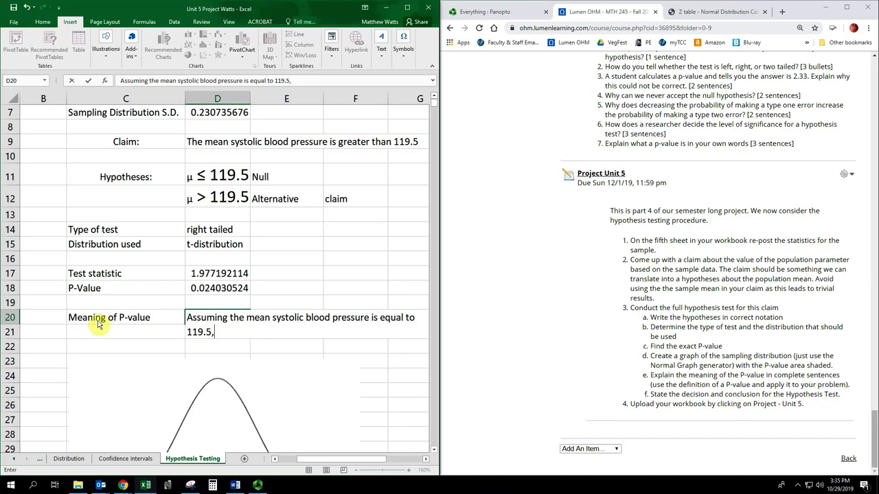
# - Finish the explanation in D20 with "the p-value is the probability of getting a sample with mean 119.0437912 (size 6668)"
pyautogui.write('the ')
pyautogui.write('po=')
pyautogui.press('BackSpace')
pyautogui.press('BackSpace')
pyautogui.write('0-')
pyautogui.write('value s ')
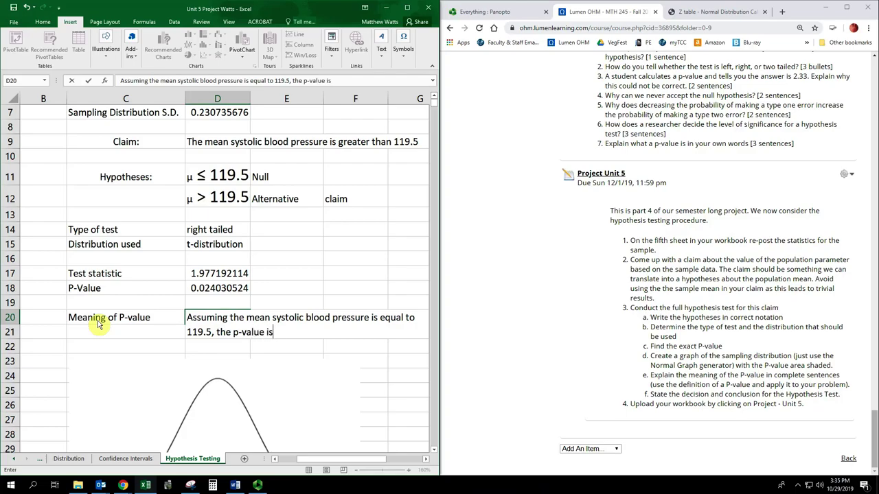
pyautogui.write('the probability of getting a sample')
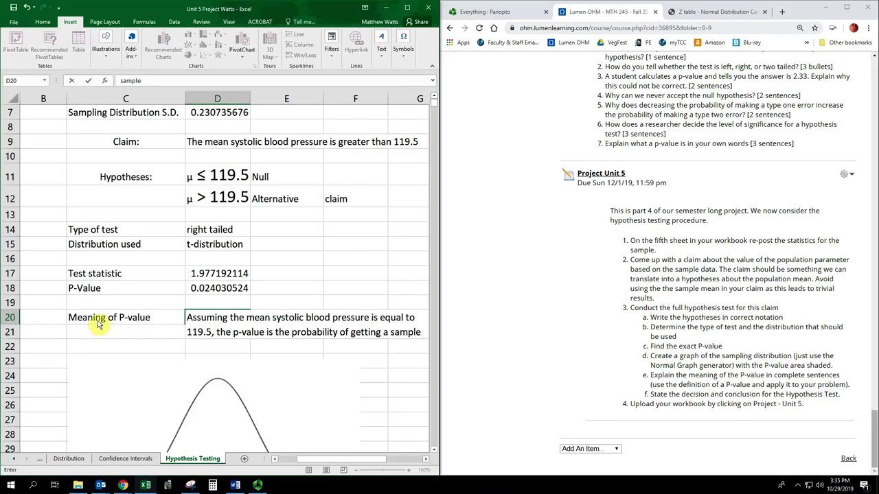
pyautogui.write(' with mean')
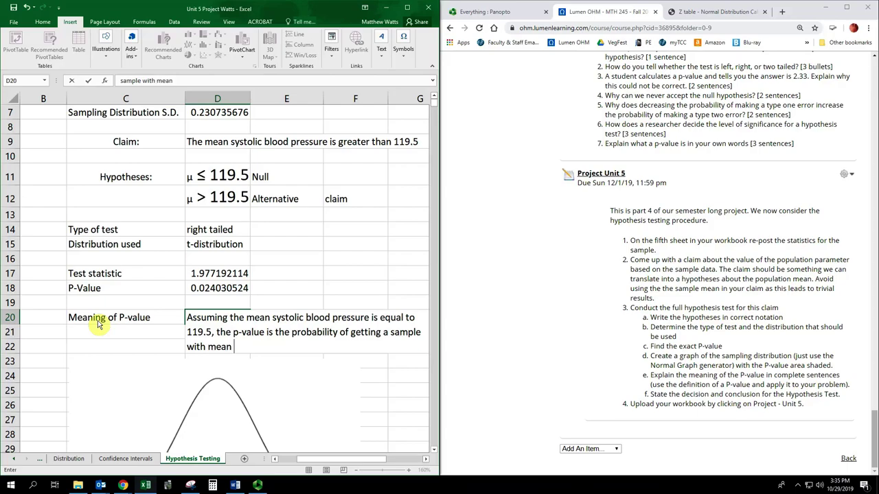
pyautogui.click(435, 100)
pyautogui.click(435, 100)
pyautogui.click(435, 99)
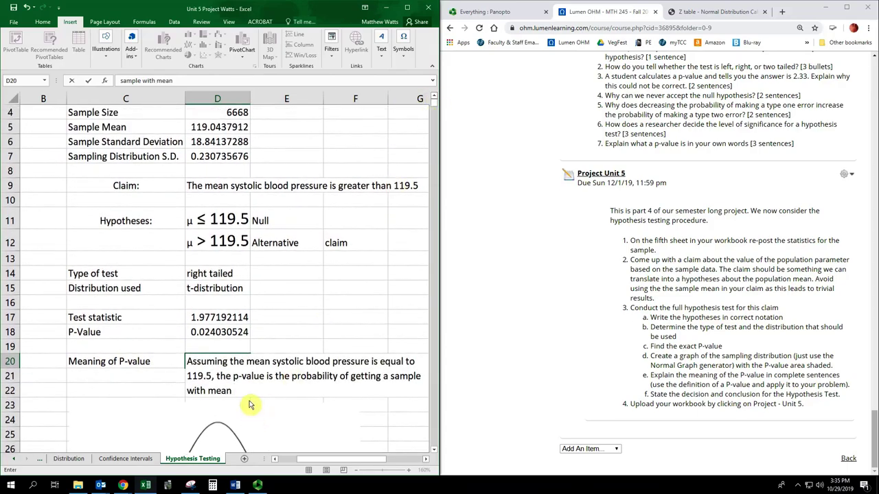
pyautogui.write('119.0437912')
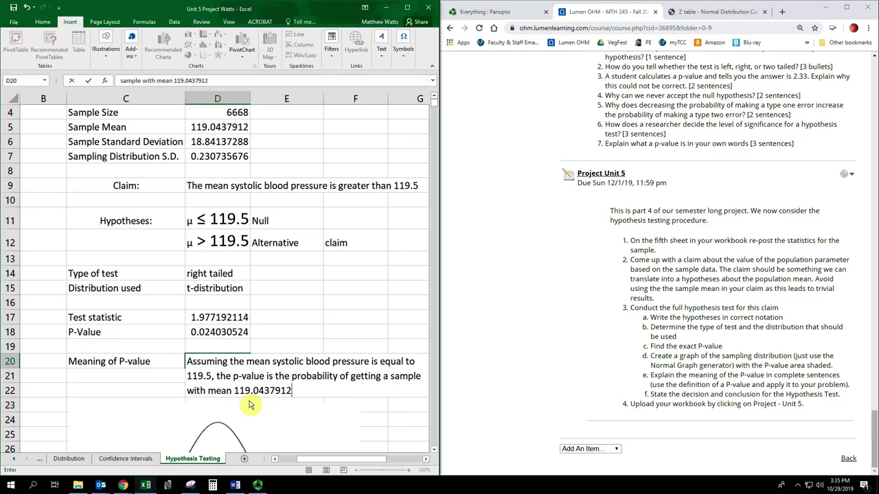
pyautogui.write(' (size 6668)')
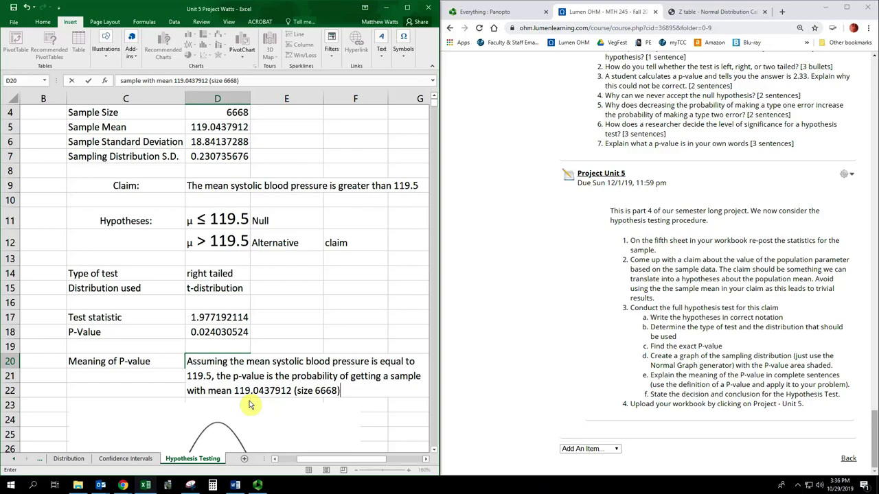
pyautogui.press('Return')
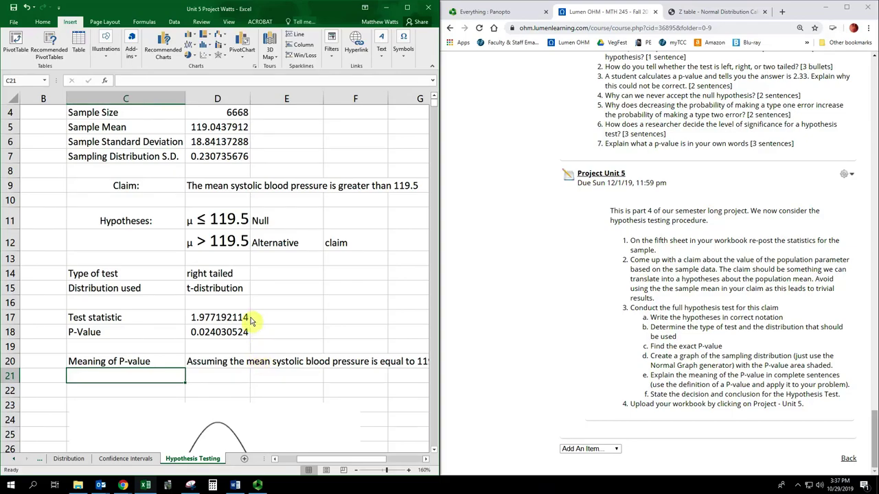
# - Add the label "Level of Significance" in cell C16 and enter 0.025 in D16
pyautogui.click(117, 306)
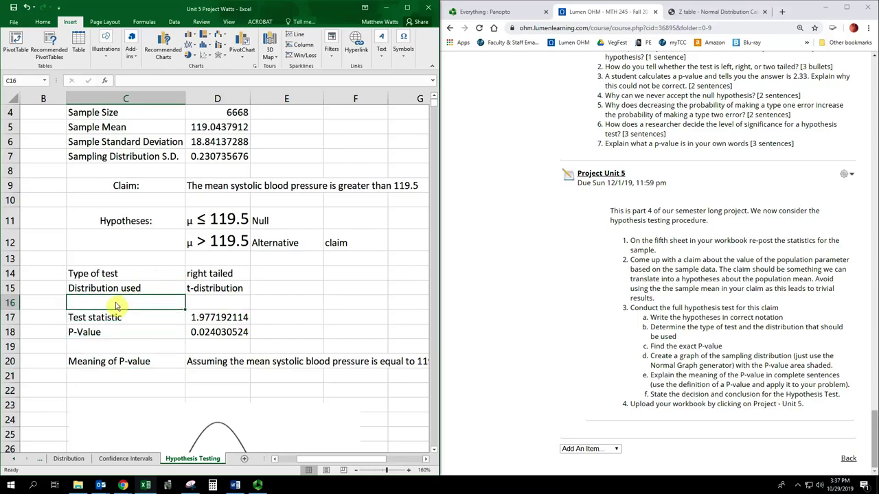
pyautogui.write('Level of Si')
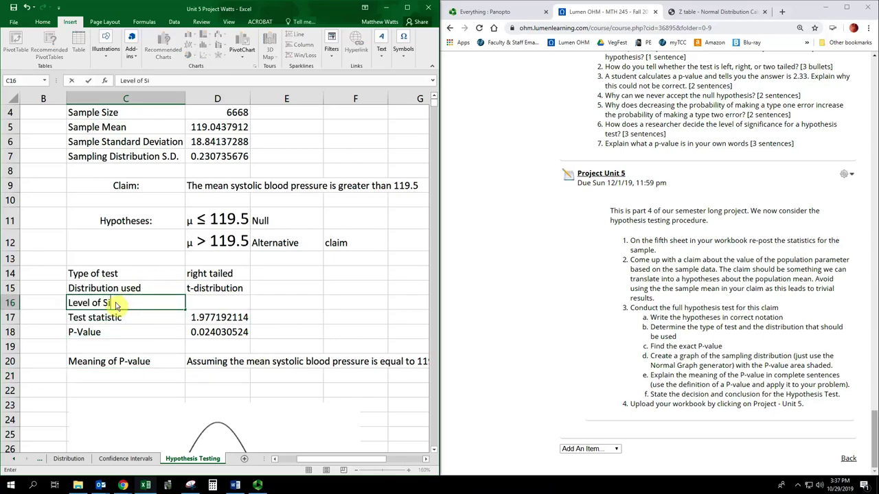
pyautogui.write('gnificance')
pyautogui.press('Tab')
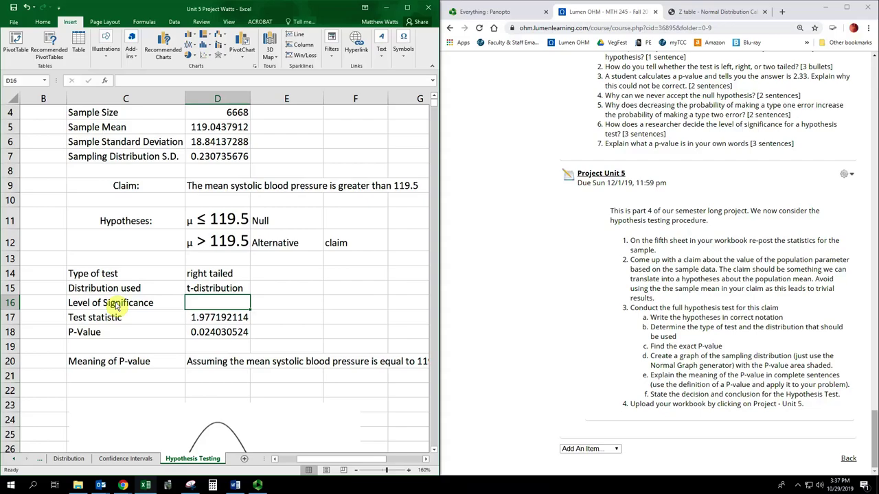
pyautogui.write('0.02')
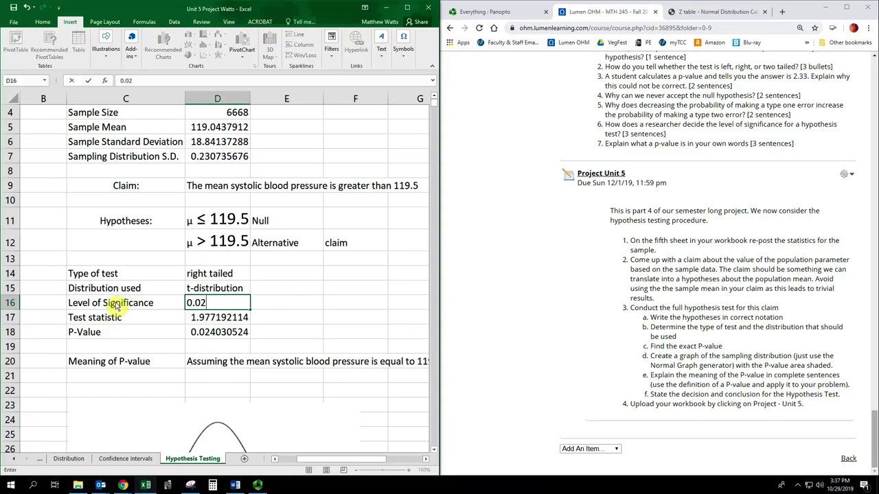
pyautogui.press('BackSpace')
pyautogui.write('25')
pyautogui.press('Return')
# - Maximize the workbook window so the full P-value explanation and test results can be read
pyautogui.press('Left')
pyautogui.press('Down')
pyautogui.press('Right')
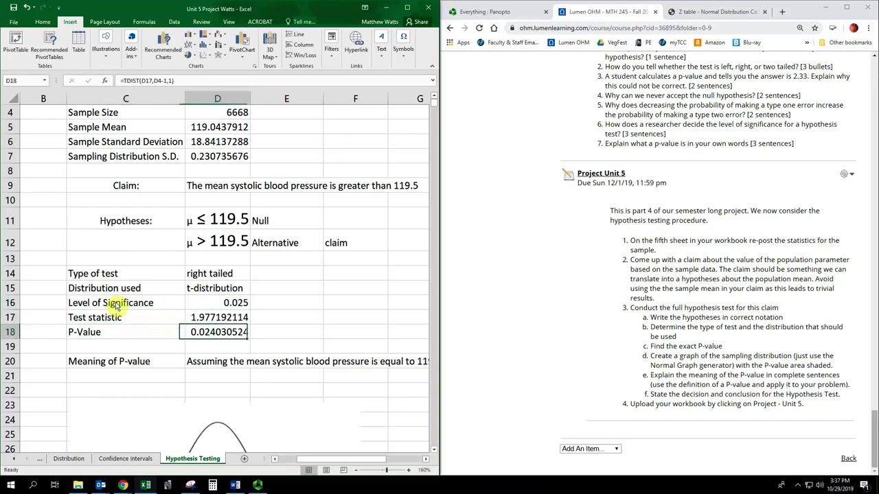
pyautogui.press('Down')
pyautogui.press('Down')
pyautogui.press('Down')
pyautogui.press('Left')
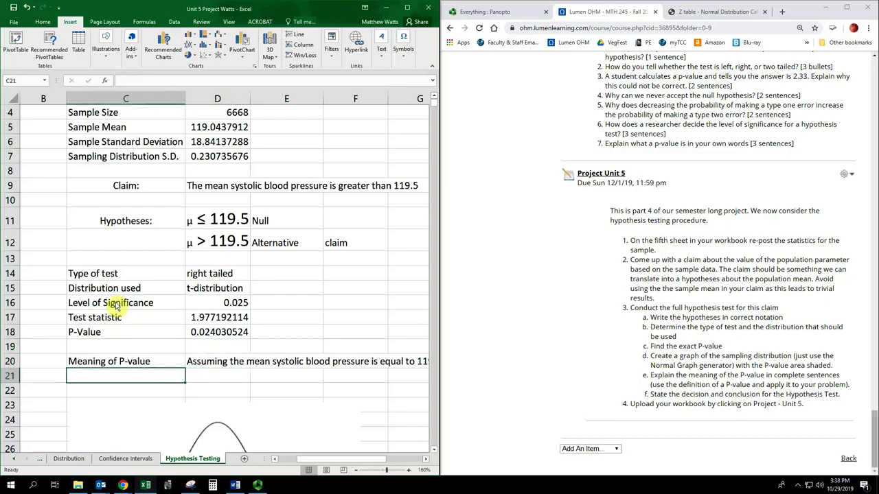
pyautogui.click(409, 8)
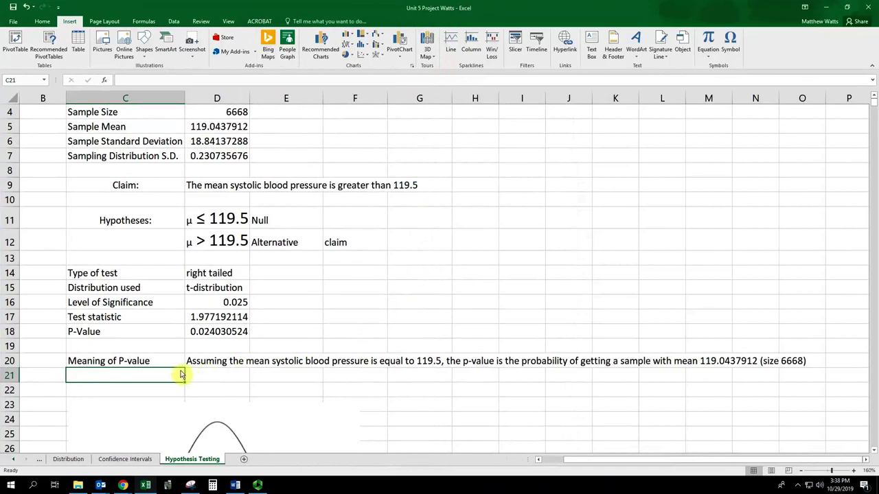
pyautogui.scroll(-1, 190, 389)
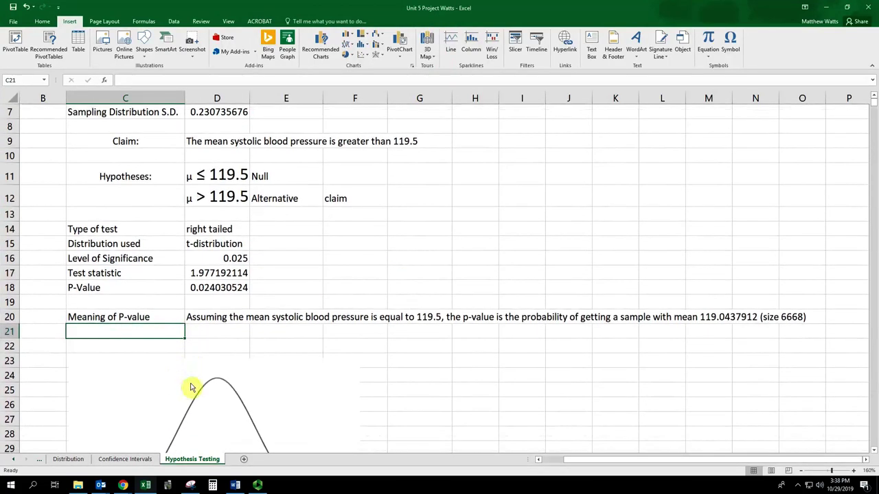
# - Enter the labels "Decision" in cell F14 and "Conclusion" in cell F15
pyautogui.click(341, 236)
pyautogui.write('Decision')
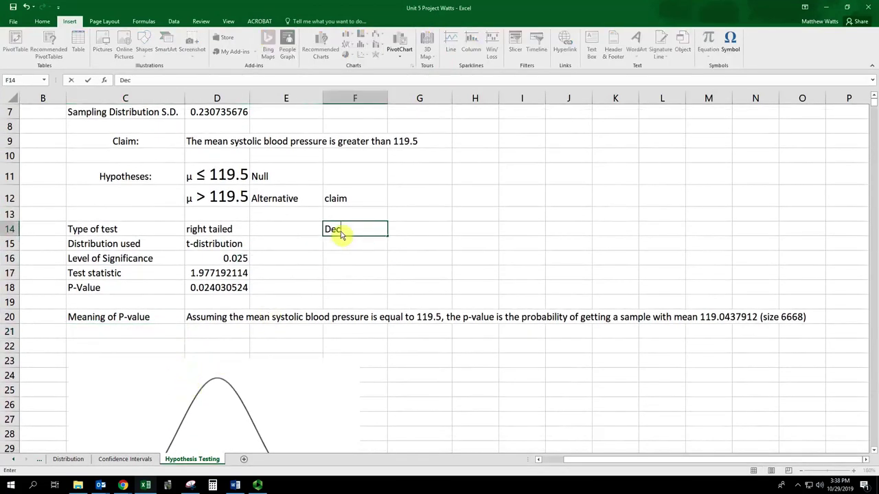
pyautogui.press('Return')
pyautogui.write('Conclusion')
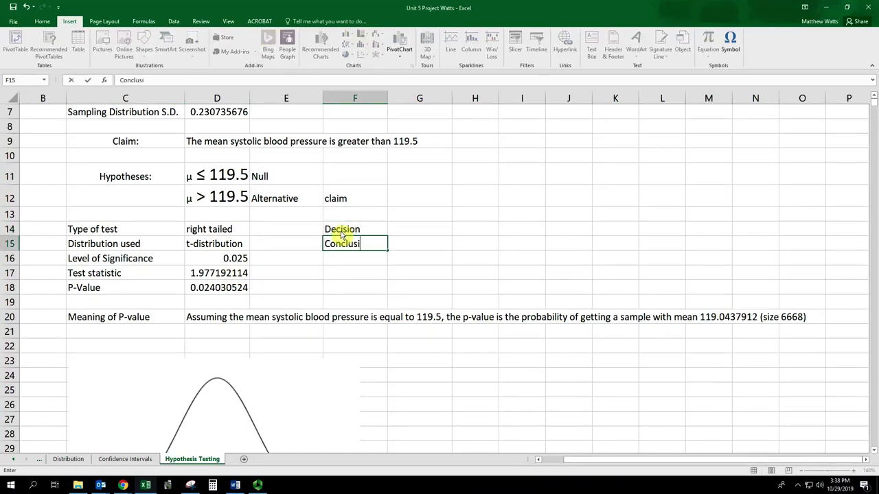
pyautogui.press('Return')
# - Compare the P-value with the level of significance and enter "Reject the null hypothesis" in cell G14
pyautogui.press('Up')
pyautogui.press('Right')
pyautogui.press('Right')
pyautogui.press('Up')
pyautogui.press('Left')
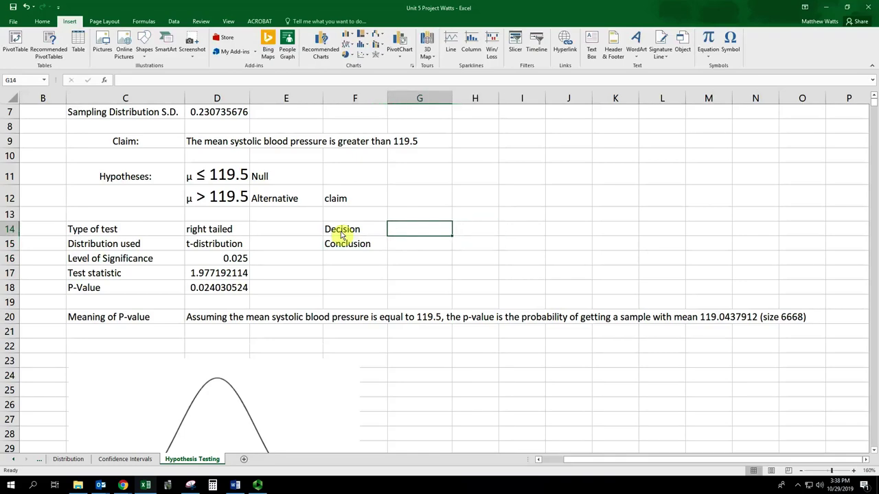
pyautogui.click(207, 286)
pyautogui.click(217, 260)
pyautogui.click(218, 287)
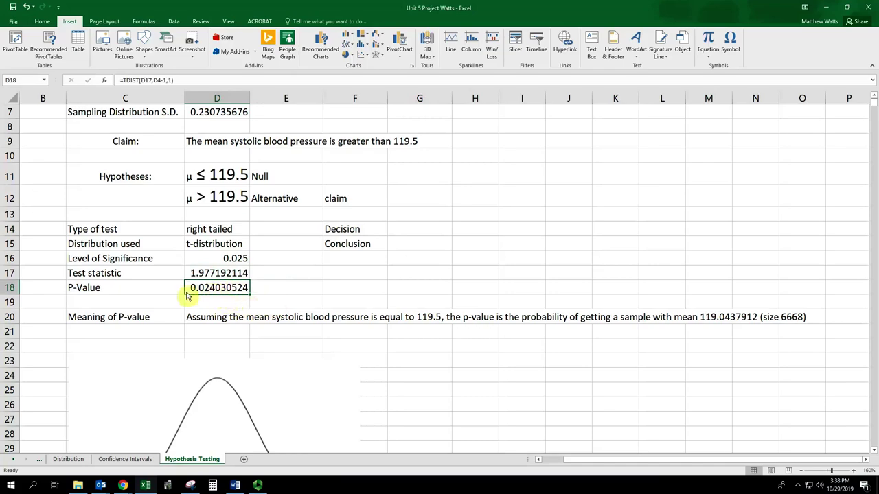
pyautogui.click(418, 231)
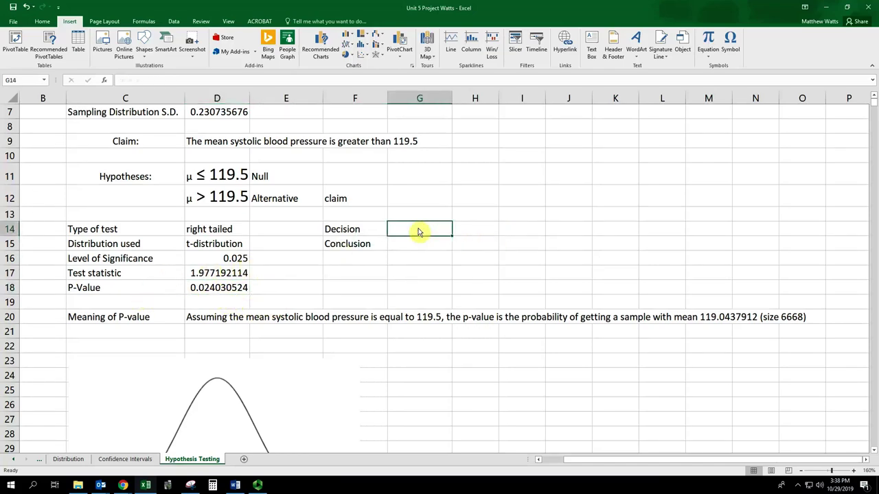
pyautogui.write('Reject')
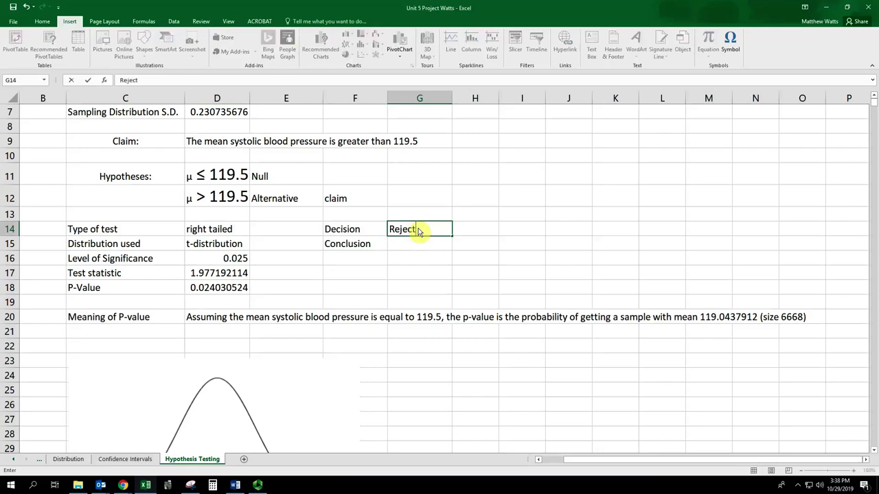
pyautogui.write(' the null hy')
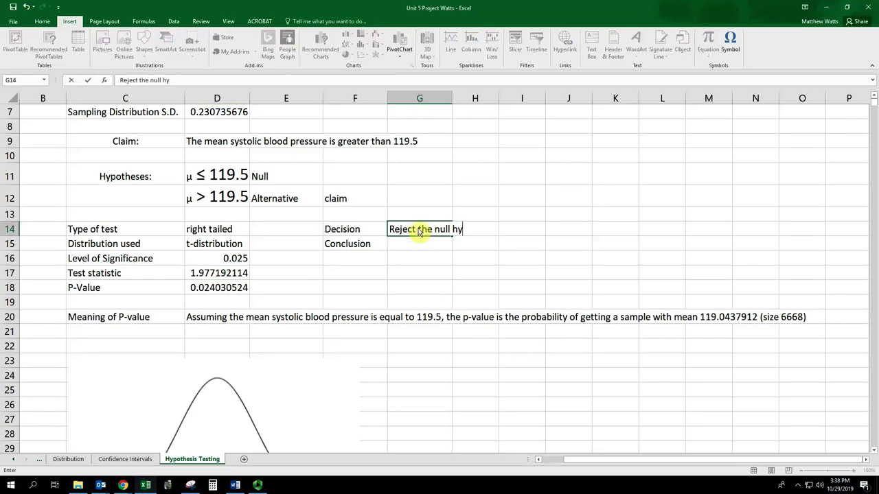
pyautogui.write('pothesis')
pyautogui.press('Return')
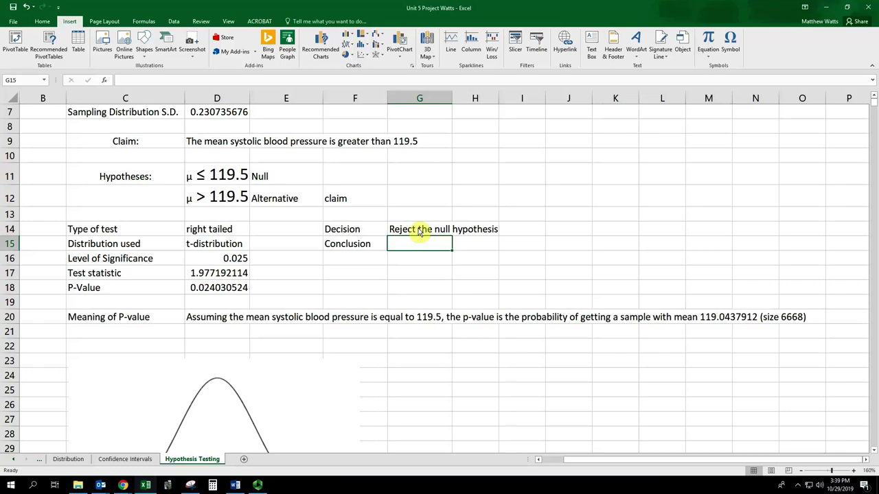
# - Enter "We have enough evidence to support the claim that the mean systolic blood pressure is greater than 119.5" as the conclusion in cell G15
pyautogui.write('We ')
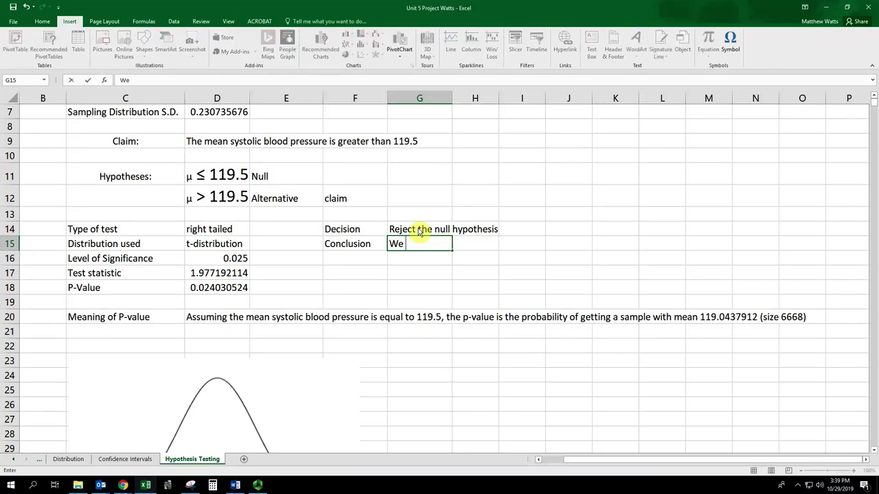
pyautogui.write('ha')
pyautogui.write('ve enough evide')
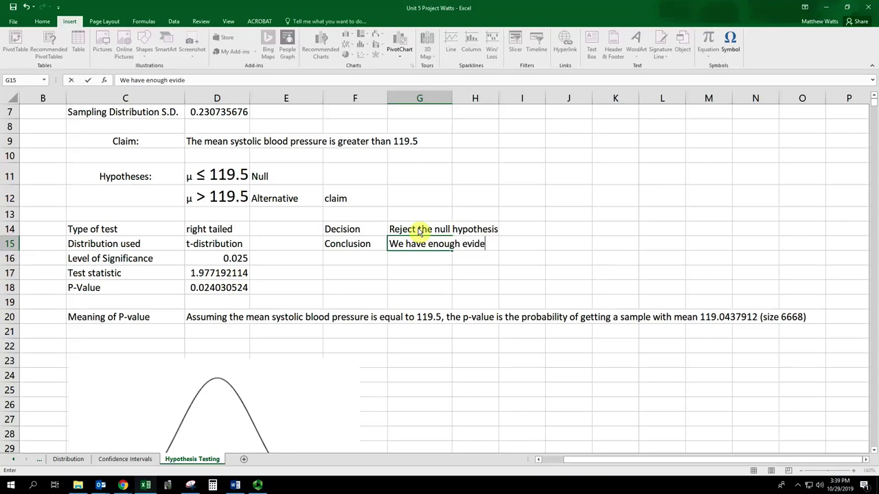
pyautogui.write('nce at the')
pyautogui.press('BackSpace')
pyautogui.press('BackSpace')
pyautogui.press('BackSpace')
pyautogui.press('BackSpace')
pyautogui.press('BackSpace')
pyautogui.press('BackSpace')
pyautogui.press('BackSpace')
pyautogui.write('to supoprt')
pyautogui.press('BackSpace')
pyautogui.press('BackSpace')
pyautogui.press('BackSpace')
pyautogui.press('BackSpace')
pyautogui.write('pro')
pyautogui.press('BackSpace')
pyautogui.press('BackSpace')
pyautogui.write('ort th')
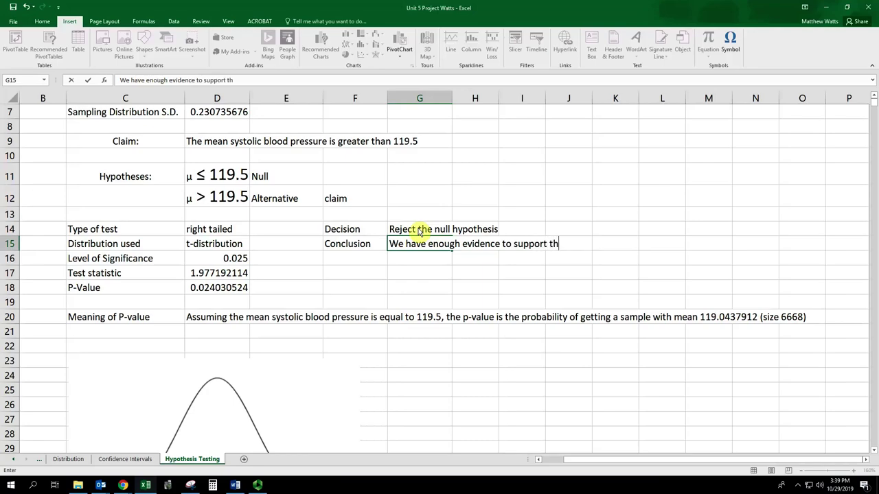
pyautogui.write('e claim that ')
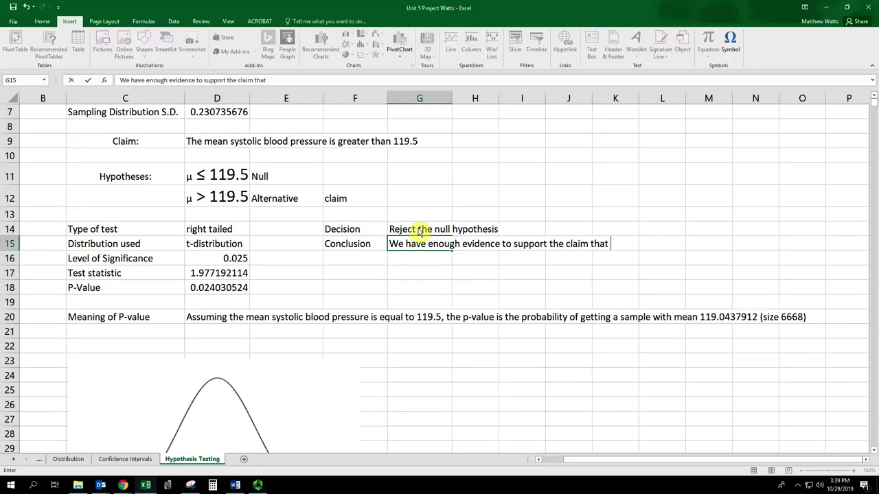
pyautogui.write('the mean systo')
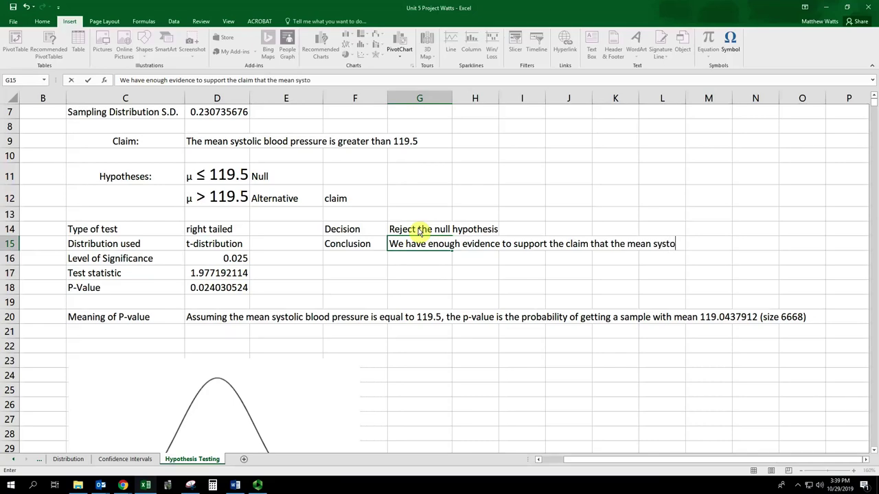
pyautogui.write('lic blood pressure is ')
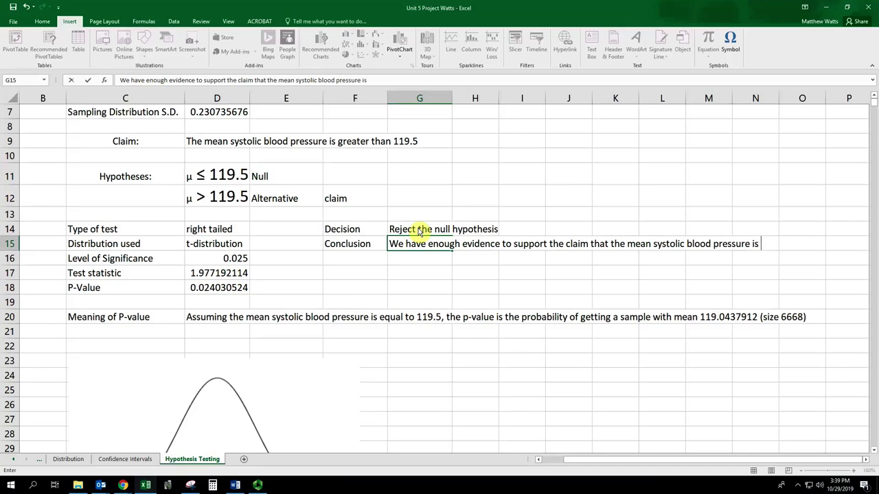
pyautogui.write('greater than 1')
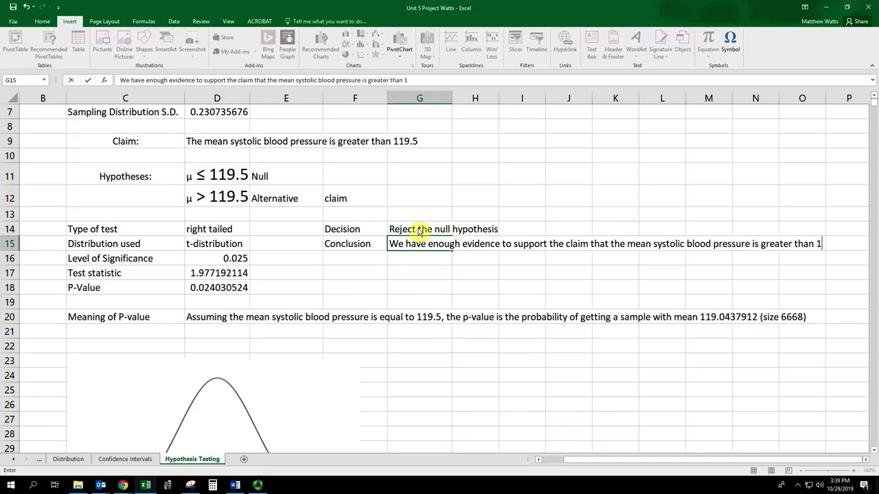
pyautogui.write('19.5')
pyautogui.press('Return')
pyautogui.press('Up')
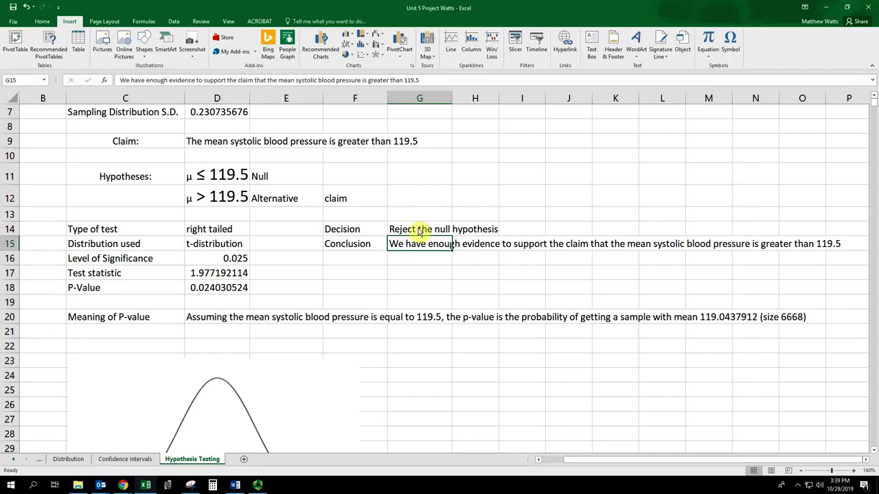
# - Review the sample mean in cell D5 against the claim, hypotheses and conclusion
pyautogui.press('Up')
pyautogui.press('Up')
pyautogui.press('Up')
pyautogui.press('Up')
pyautogui.press('Up')
pyautogui.press('Up')
pyautogui.press('Up')
pyautogui.press('Up')
pyautogui.press('Up')
pyautogui.press('Up')
pyautogui.press('Up')
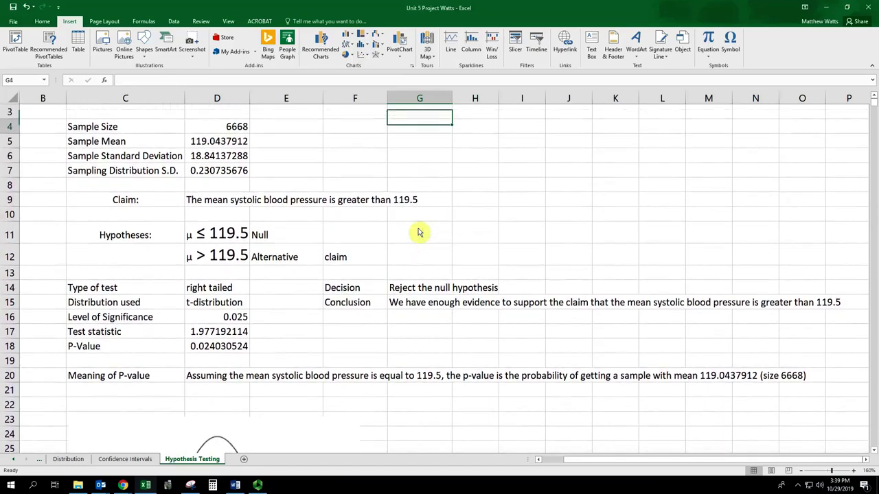
pyautogui.press('Left')
pyautogui.press('Left')
pyautogui.press('Left')
pyautogui.press('Down')
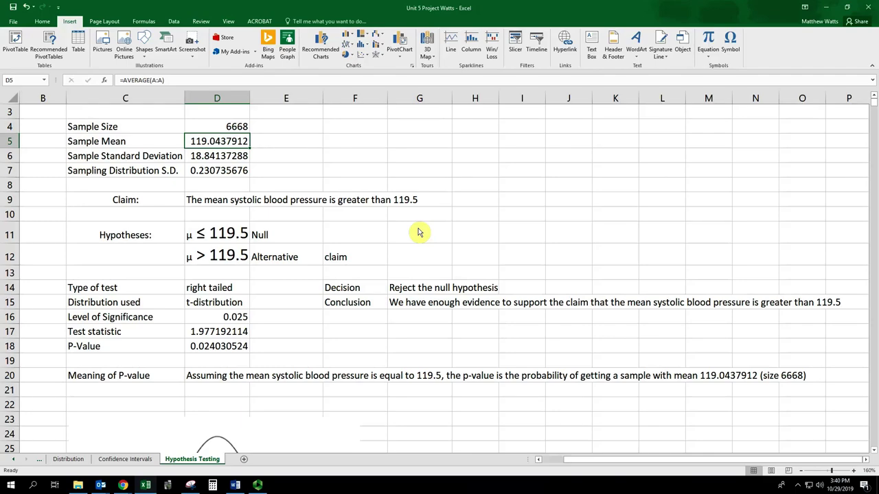
# - Check the P-value formula in cell D18 against the shaded area of the graph and the claim in D9
pyautogui.click(207, 347)
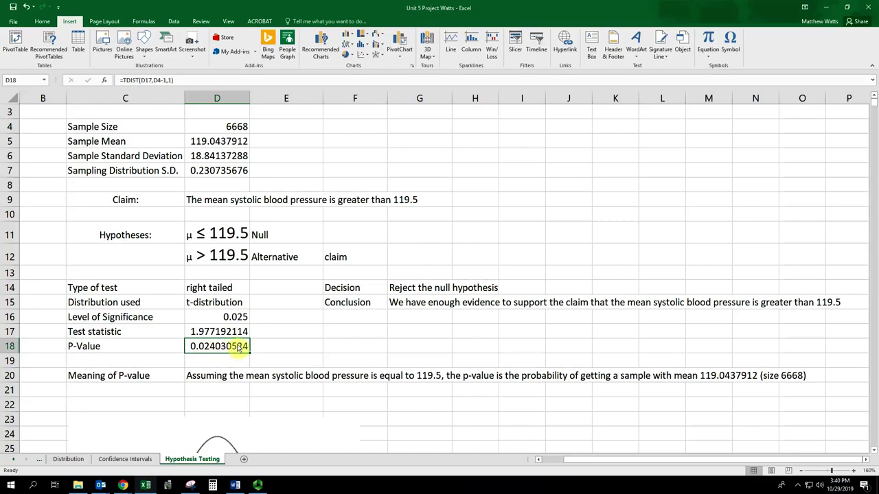
pyautogui.scroll(-4, 340, 353)
pyautogui.scroll(-4, 206, 419)
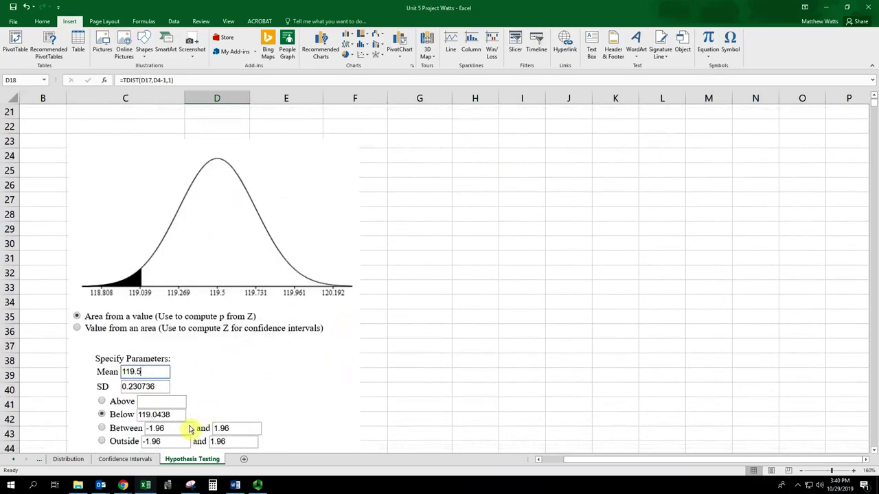
pyautogui.scroll(8, 187, 395)
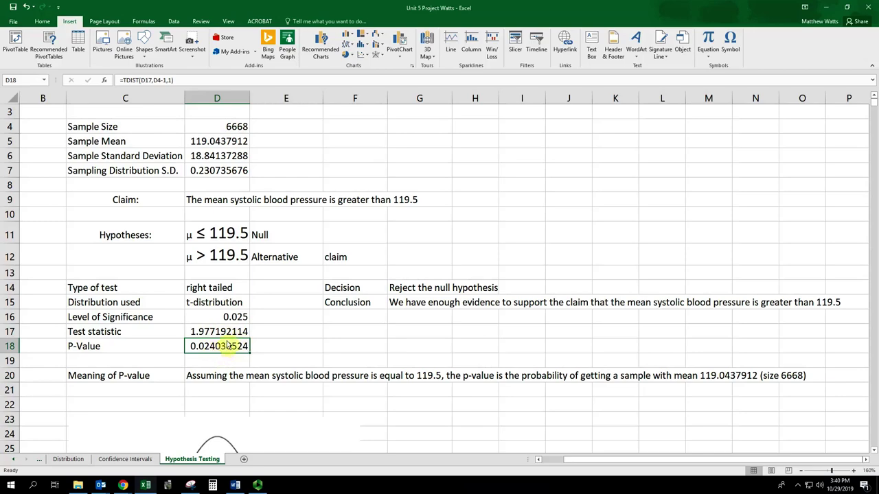
pyautogui.click(227, 241)
pyautogui.click(221, 203)
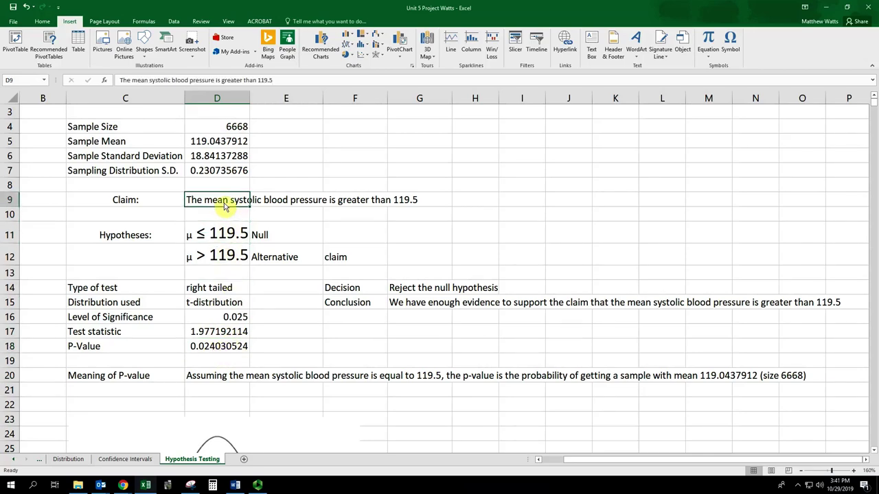